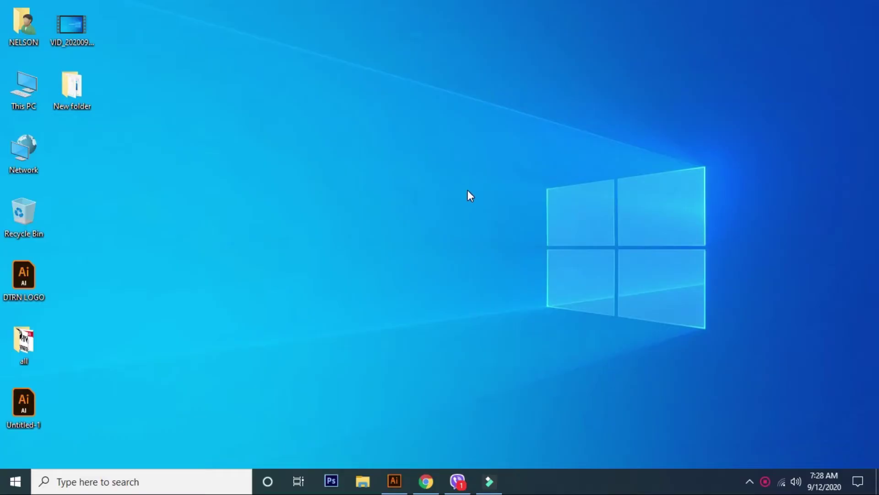
- Refresh the desktop and bring the Illustrator document back into view
right_click(466, 190)
click(499, 225)
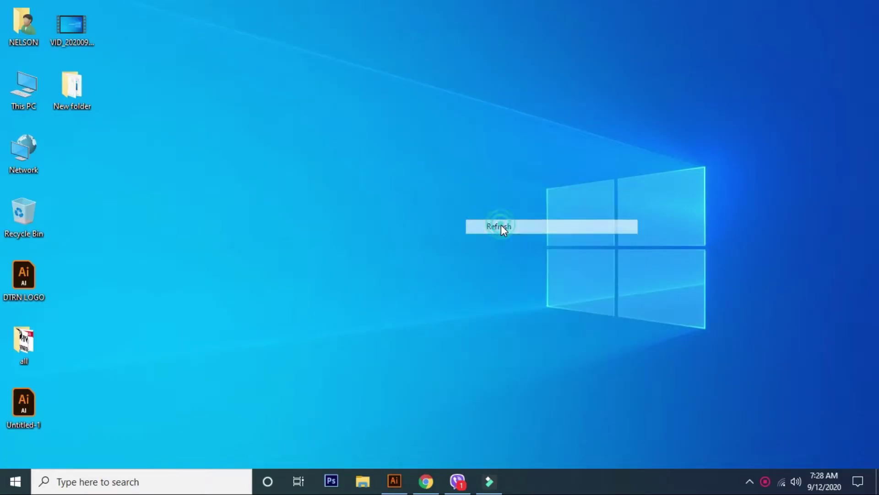
click(394, 481)
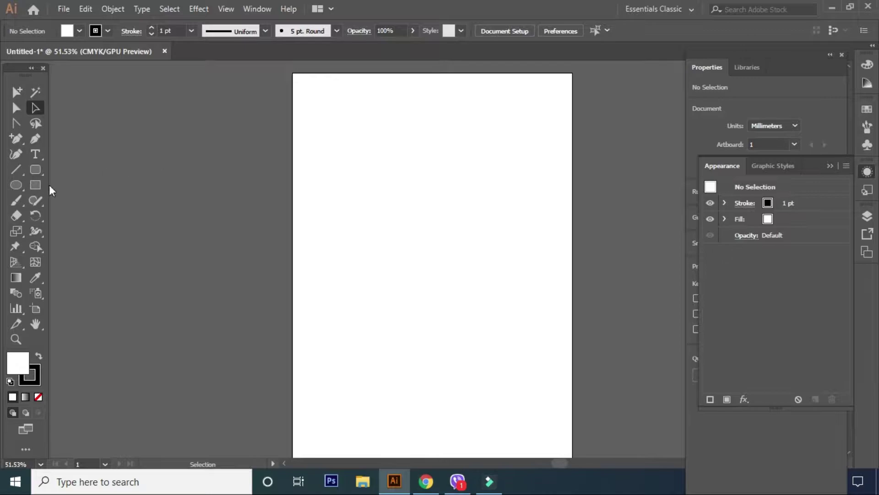
- Draw a circle about 121 mm across and move it about 19 mm right
click(14, 186)
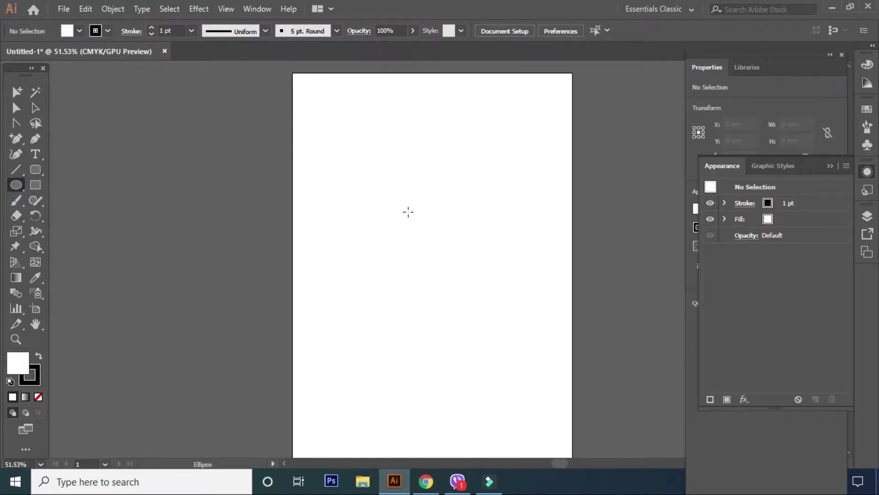
drag(410, 209, 472, 273)
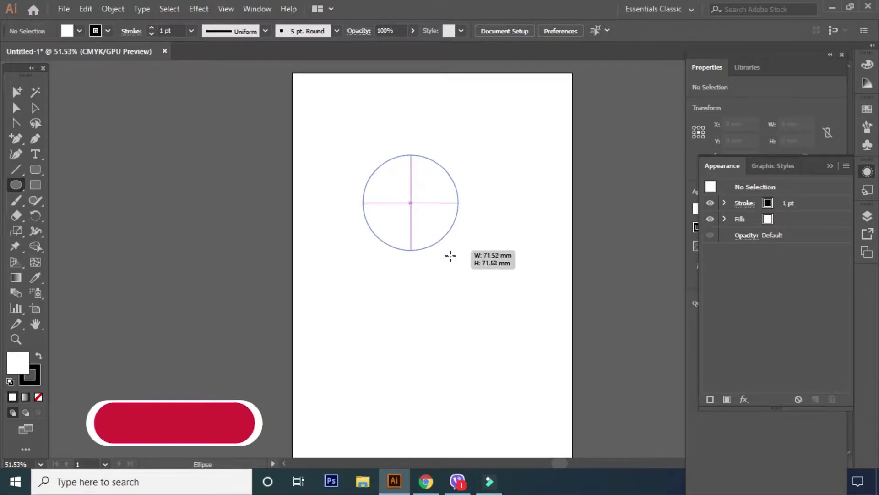
drag(471, 273, 478, 280)
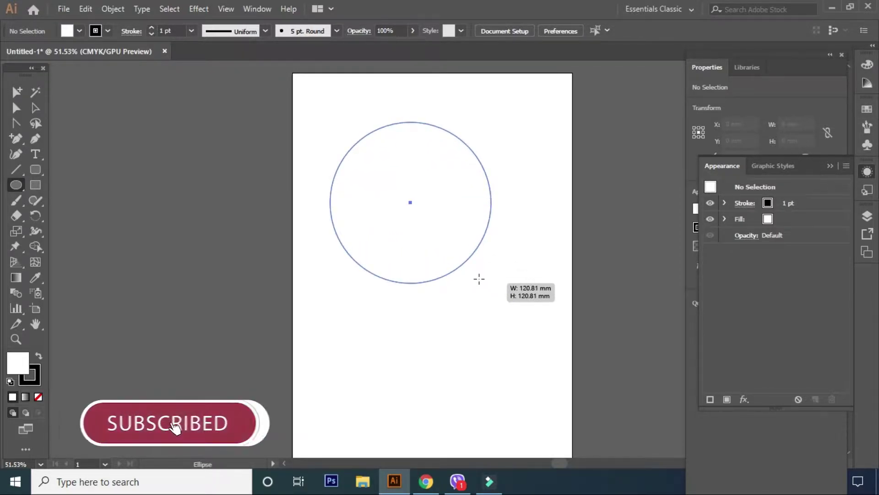
click(35, 106)
click(281, 126)
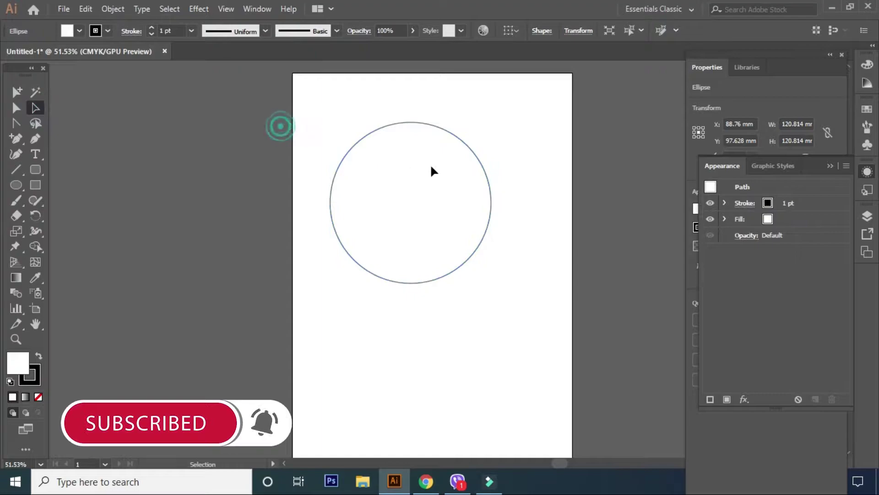
click(438, 127)
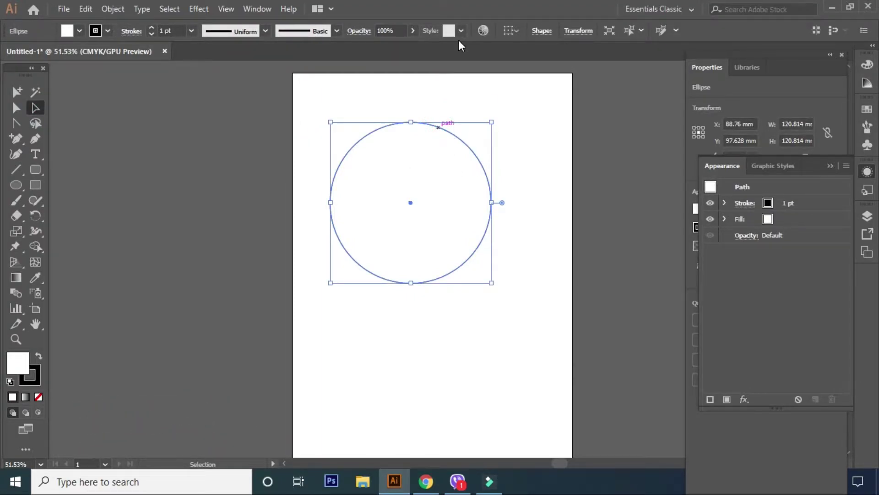
drag(455, 134, 480, 133)
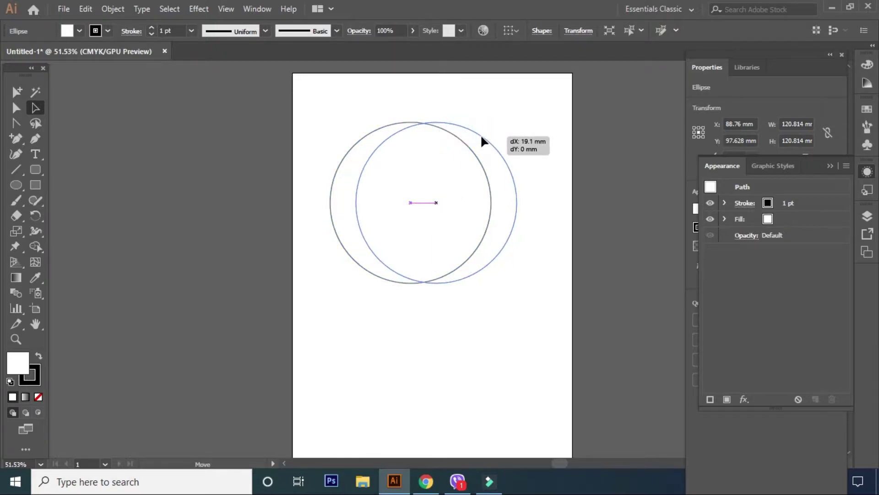
click(554, 114)
click(486, 136)
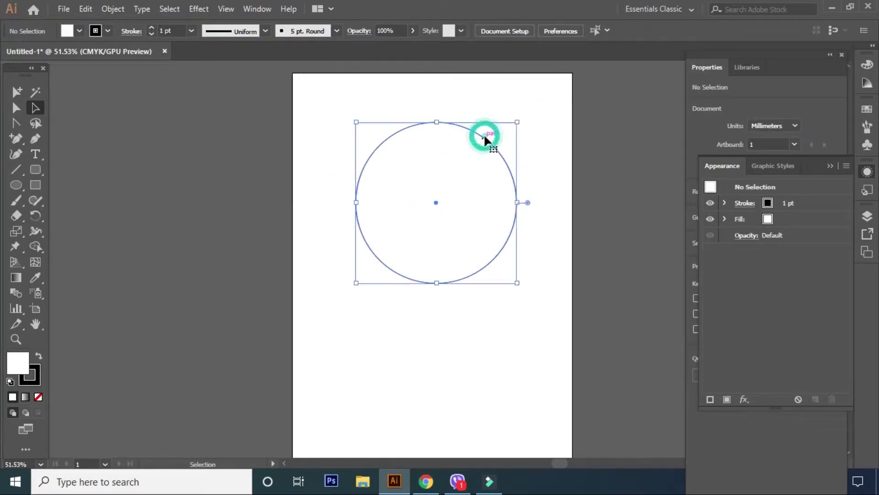
- Copy the circle, paste it in front, and start shrinking the copy
click(85, 10)
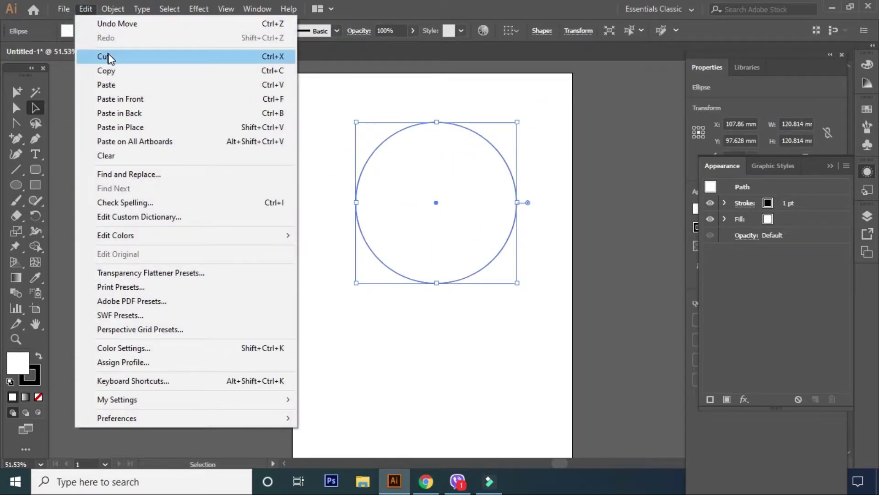
click(113, 72)
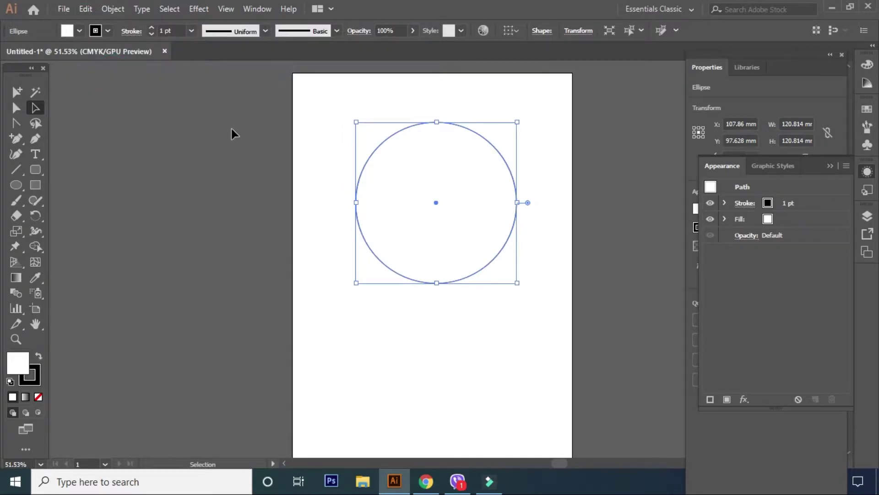
click(84, 13)
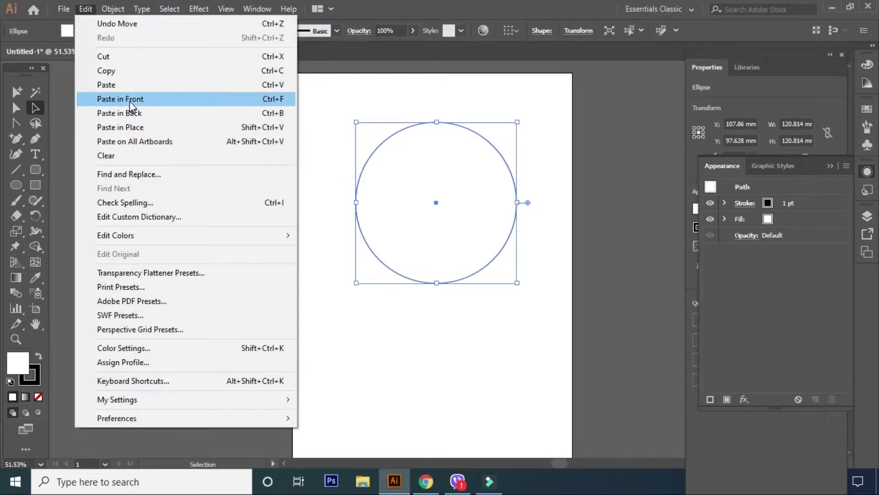
click(132, 99)
drag(356, 122, 382, 141)
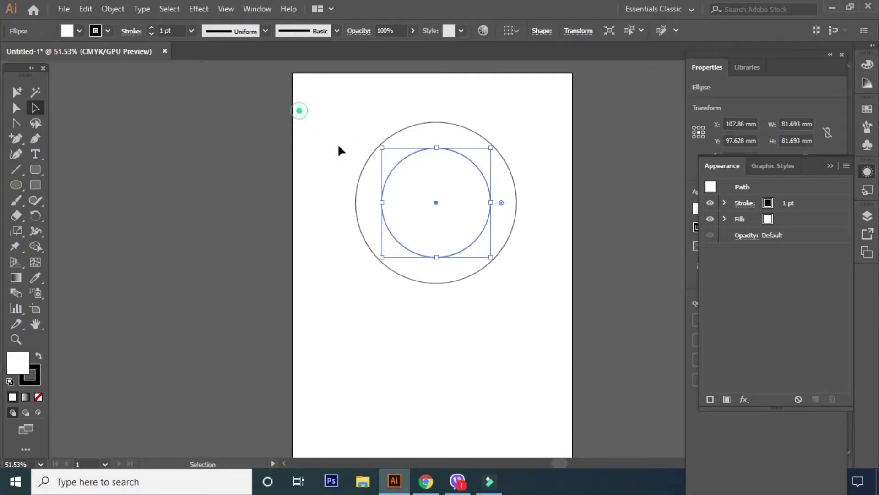
- Select both circles, swap fill and stroke, and set the stroke to None
drag(299, 110, 536, 312)
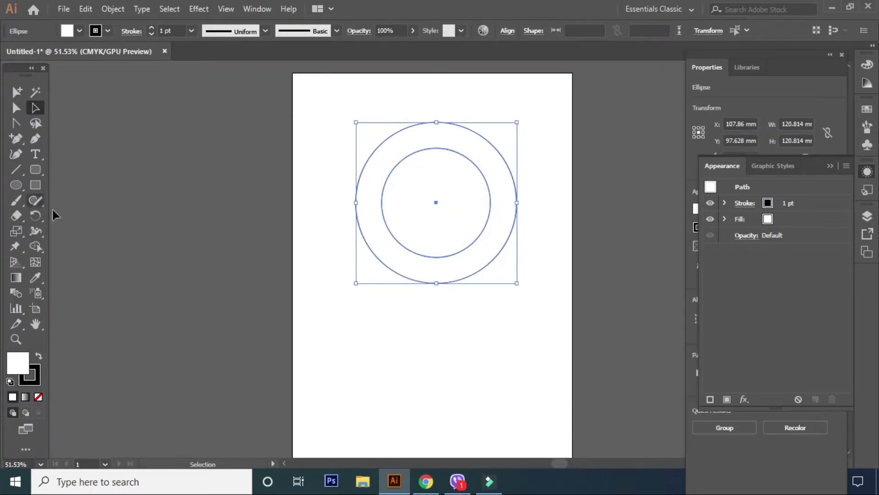
click(38, 356)
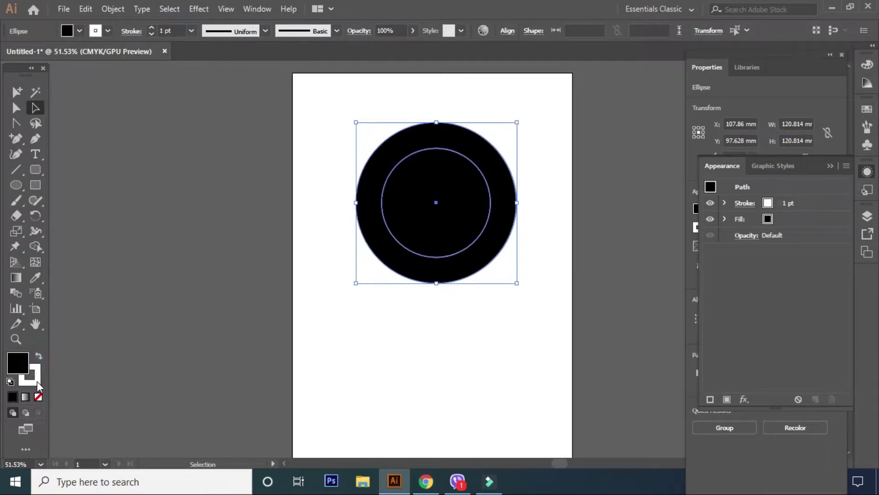
click(38, 396)
click(18, 362)
- Fill both circles with a cyan swatch
click(301, 183)
drag(341, 111, 532, 297)
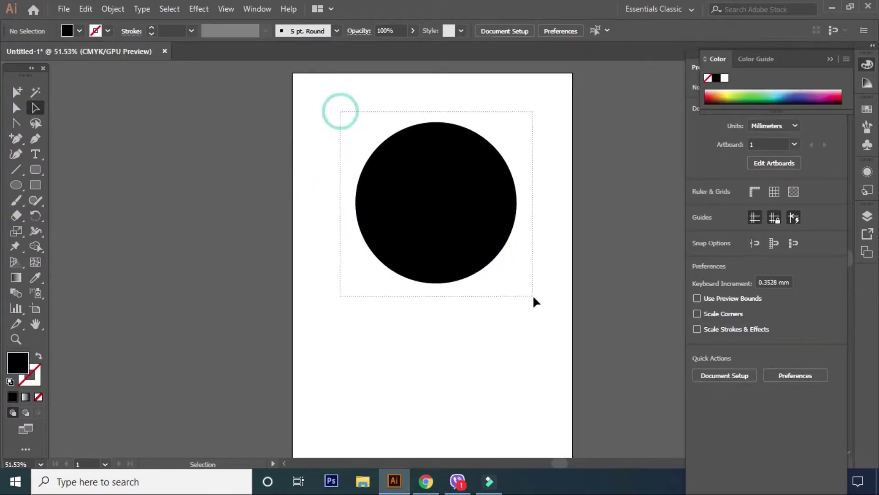
click(78, 31)
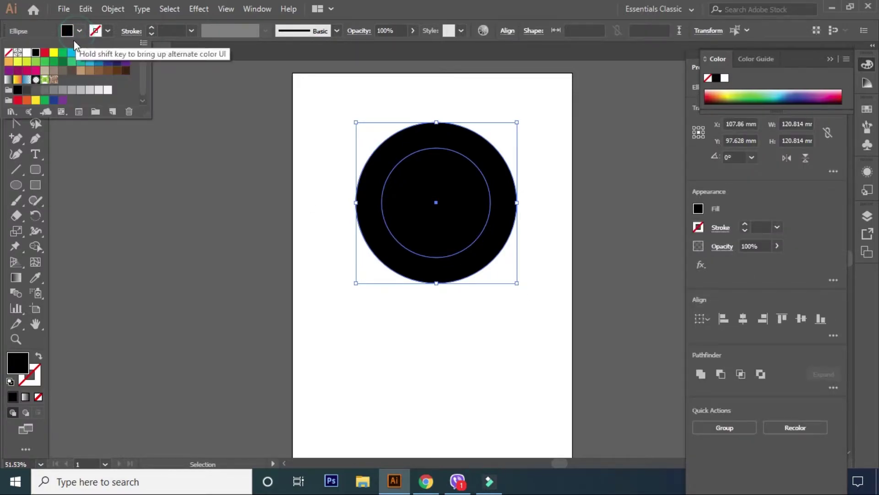
click(72, 52)
click(146, 137)
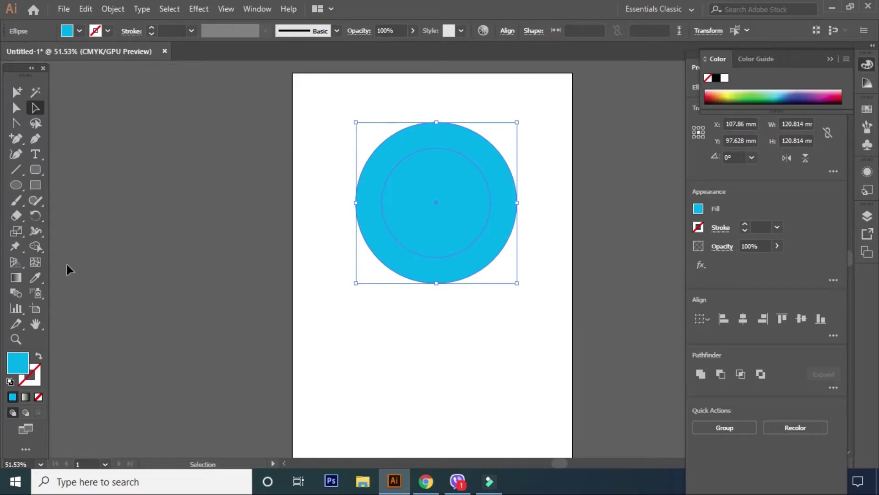
click(38, 247)
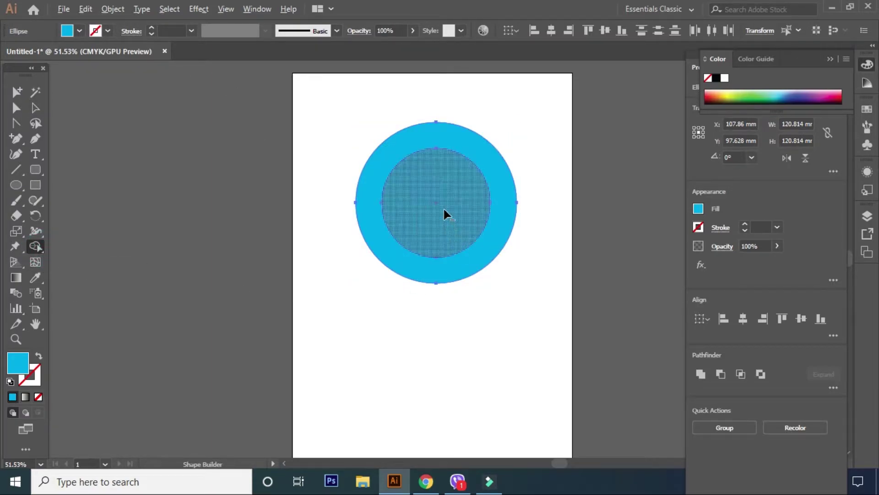
- Delete the inner circle region with Shape Builder, then select the resulting ring
alt+click(431, 196)
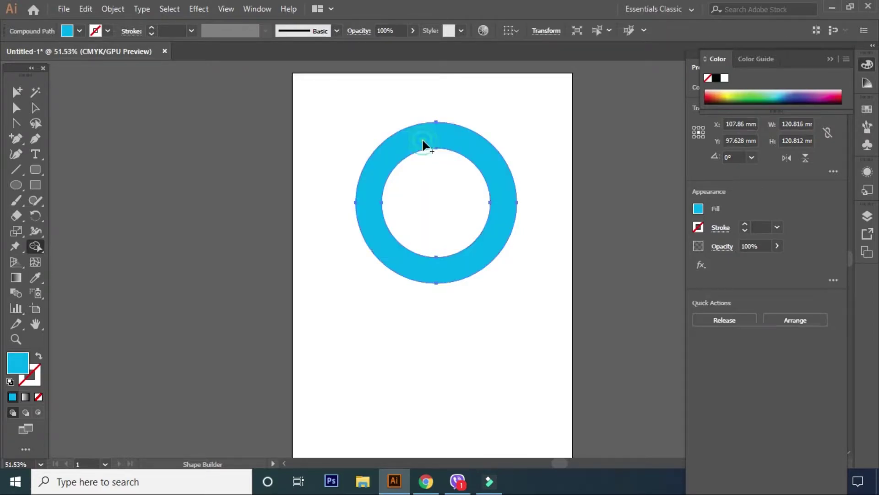
click(35, 108)
click(290, 147)
click(470, 139)
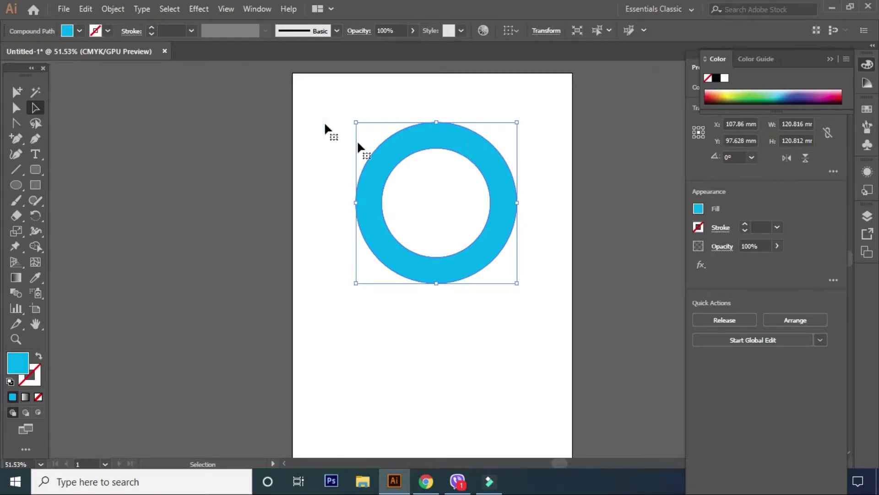
click(209, 11)
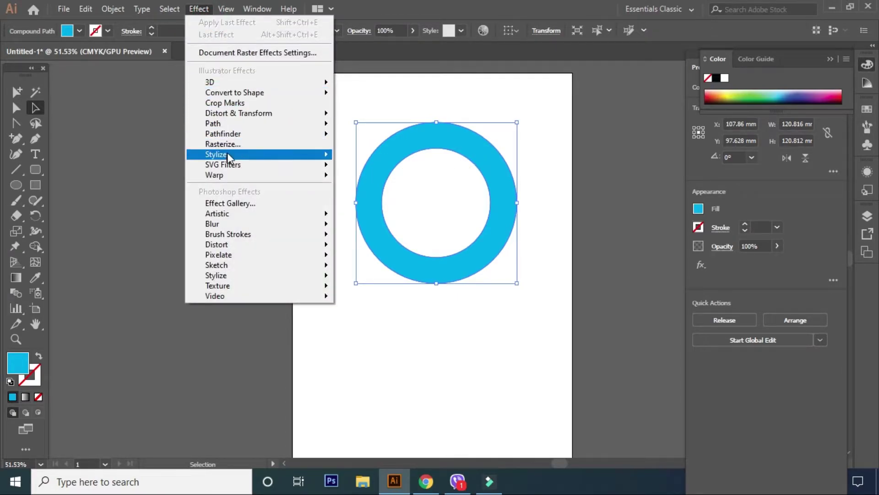
mouse_move(216, 154)
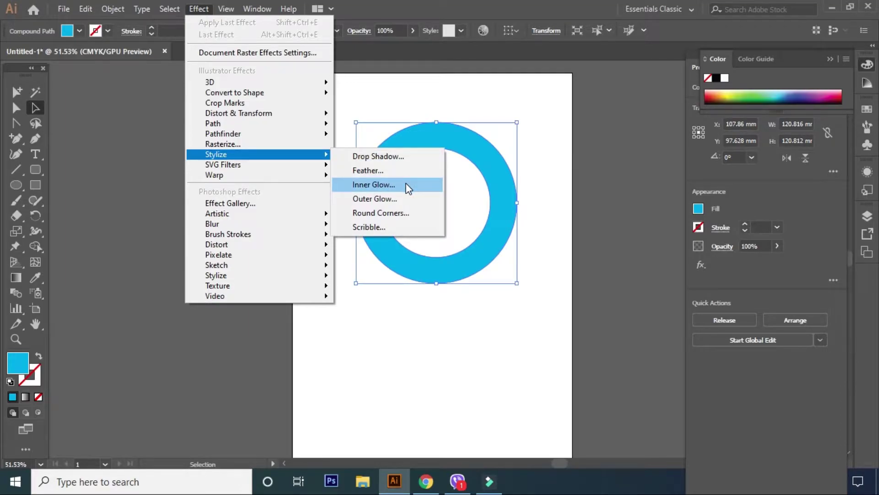
- Add an Inner Glow to the ring in Normal mode with a dark blue colour
click(405, 184)
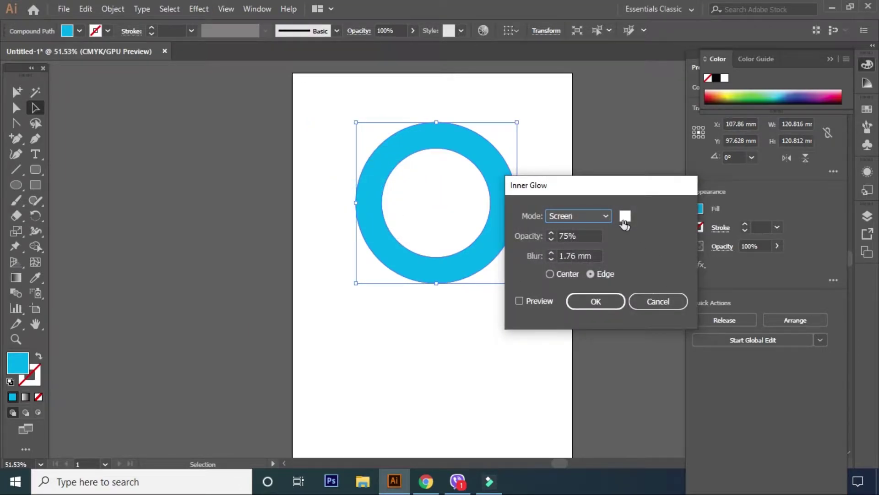
click(606, 216)
click(573, 230)
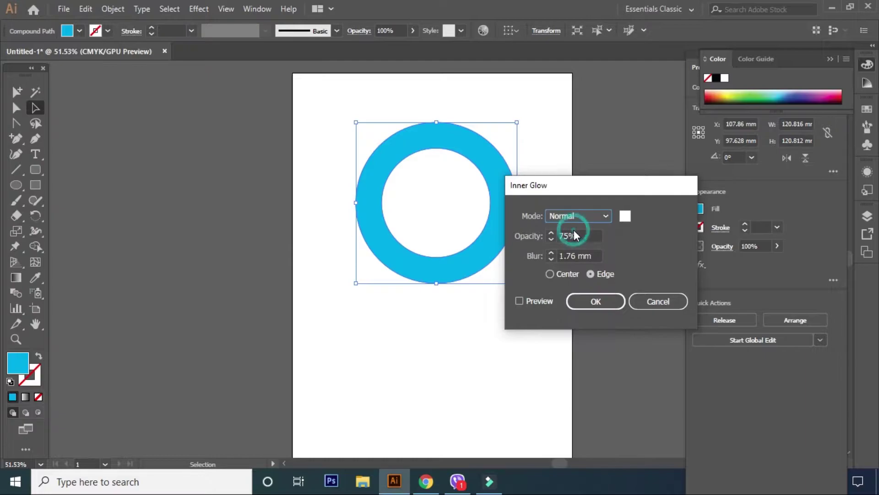
click(625, 216)
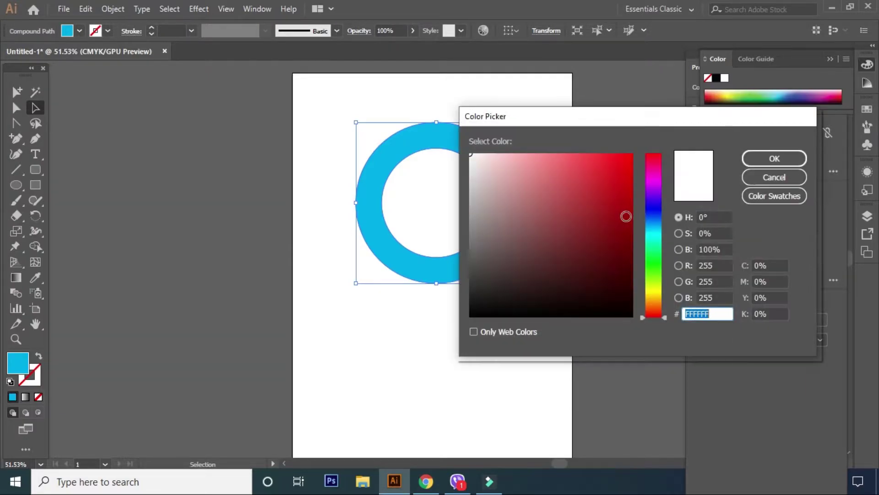
click(654, 208)
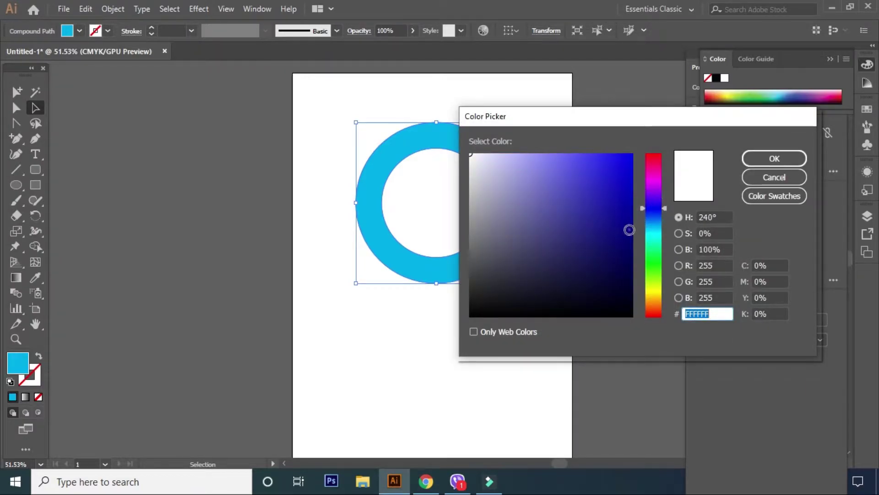
click(628, 233)
click(773, 159)
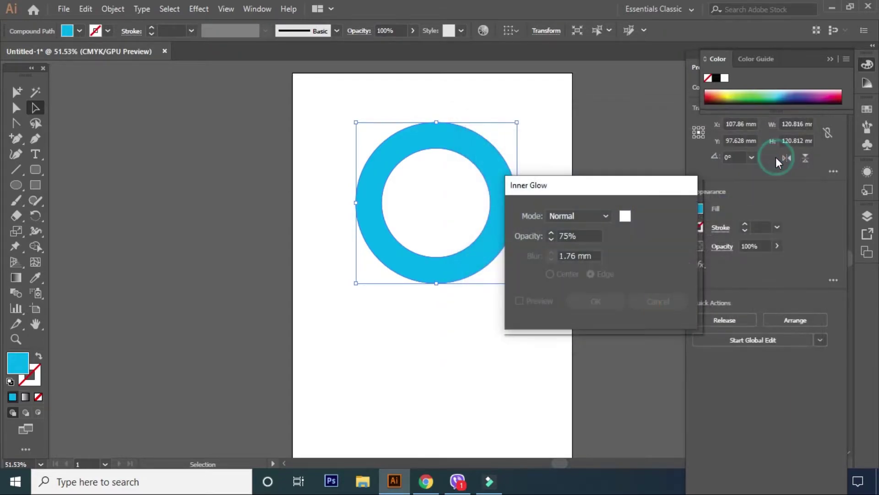
- Set the inner glow blur to 8 mm while previewing it on the ring
click(552, 254)
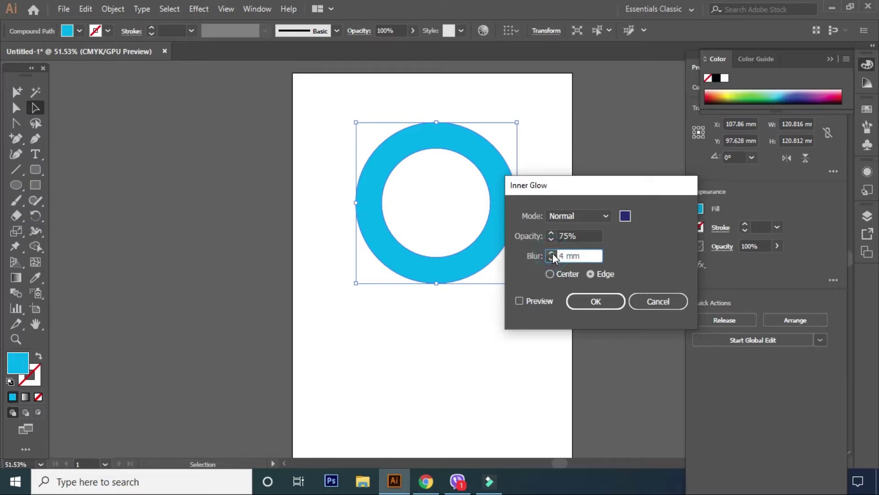
click(551, 252)
click(551, 253)
text(12)
click(522, 300)
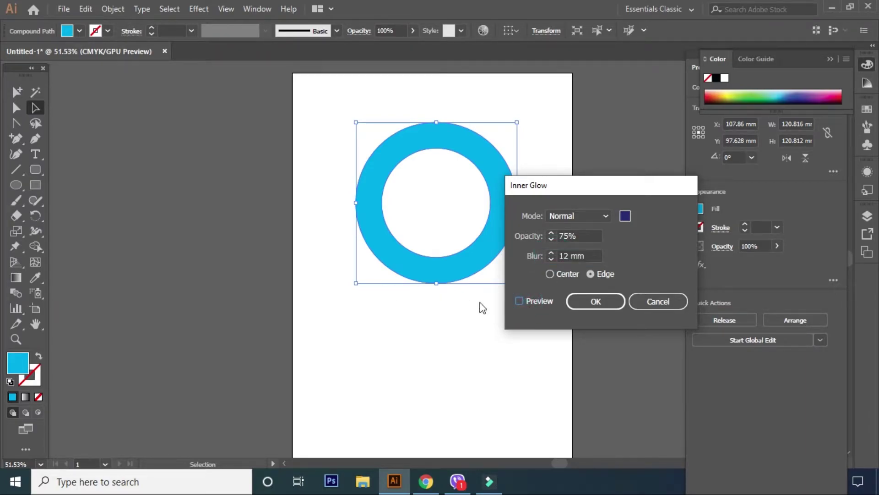
click(519, 301)
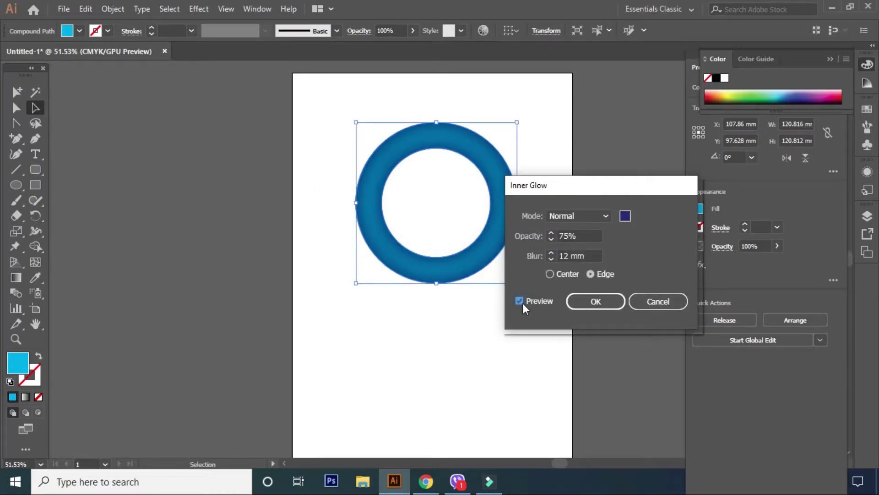
click(551, 259)
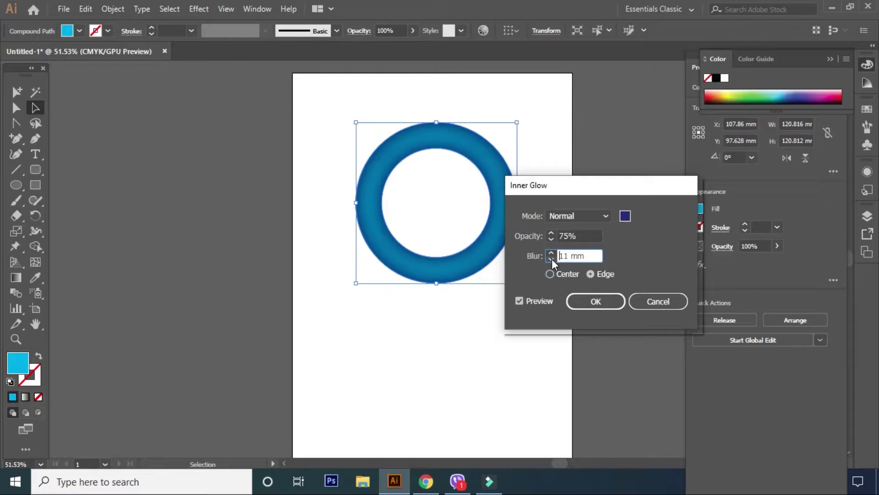
click(551, 259)
click(551, 260)
click(551, 259)
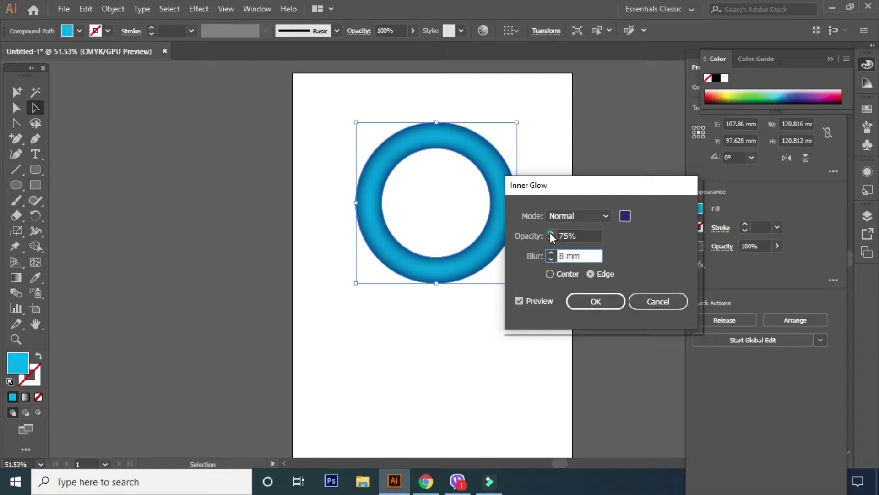
- Raise the glow opacity to 90% and apply the Inner Glow
click(551, 233)
click(551, 233)
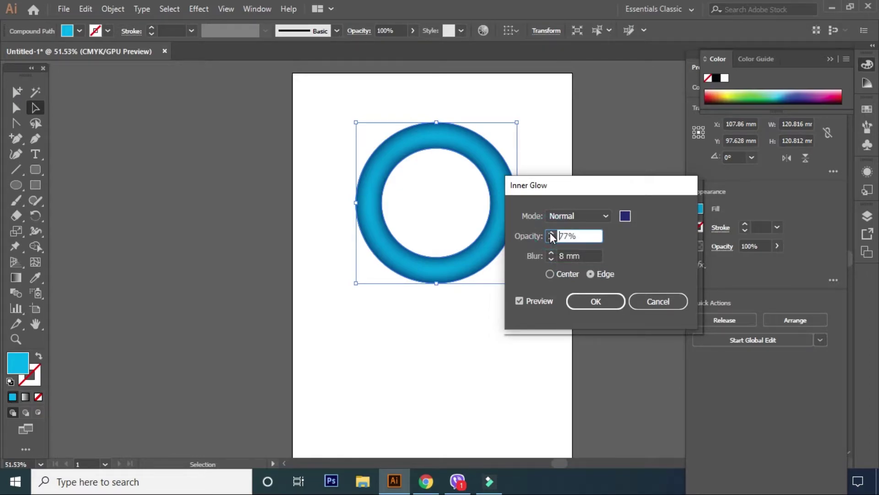
click(551, 234)
click(550, 235)
text(90)
click(585, 256)
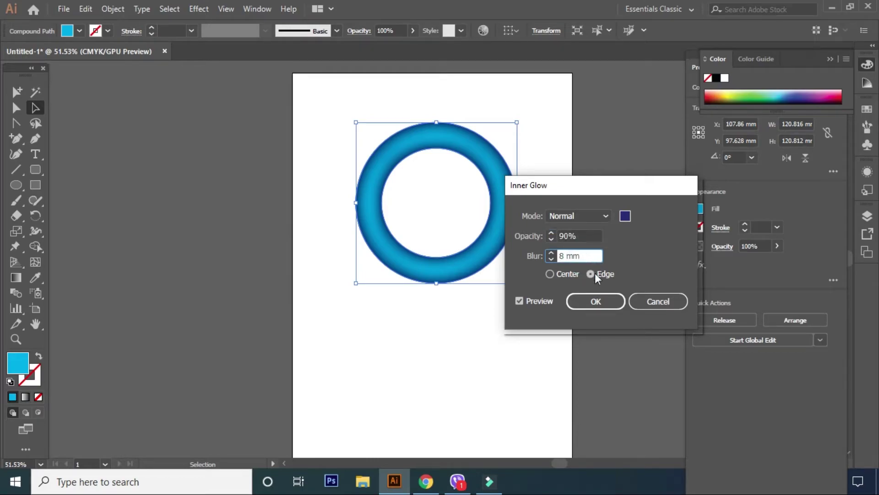
click(614, 301)
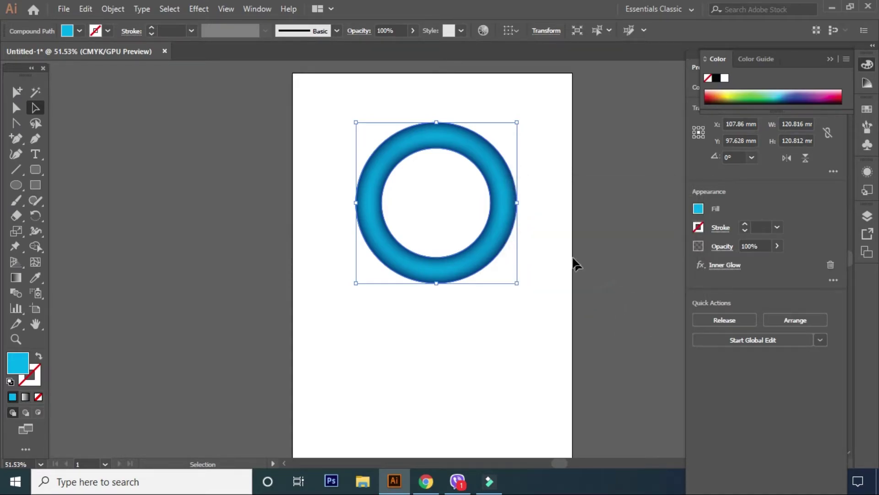
click(568, 252)
- Copy the ring straight down, overlapping it, and make both a compound path
drag(457, 144, 455, 229)
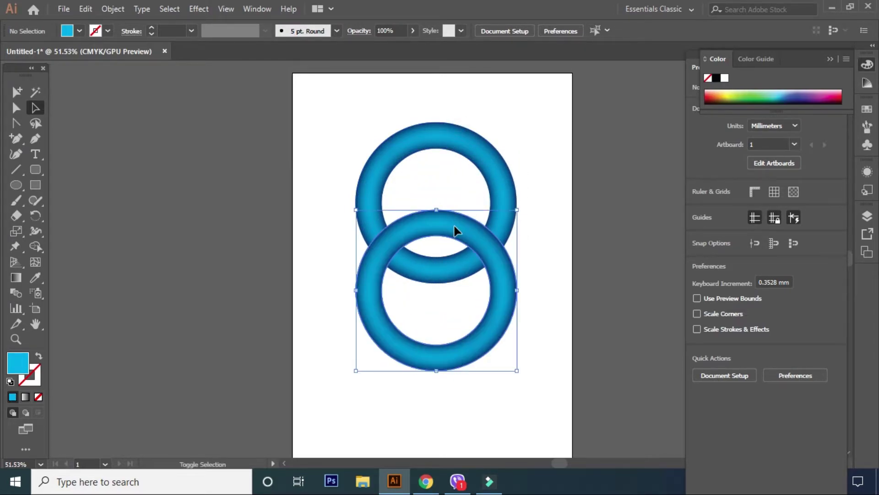
click(576, 351)
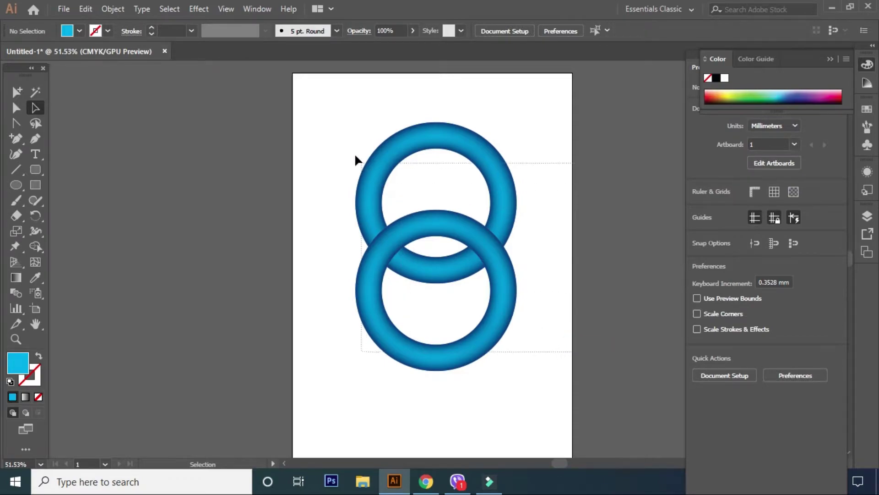
key(ctrl+a)
key(ctrl+8)
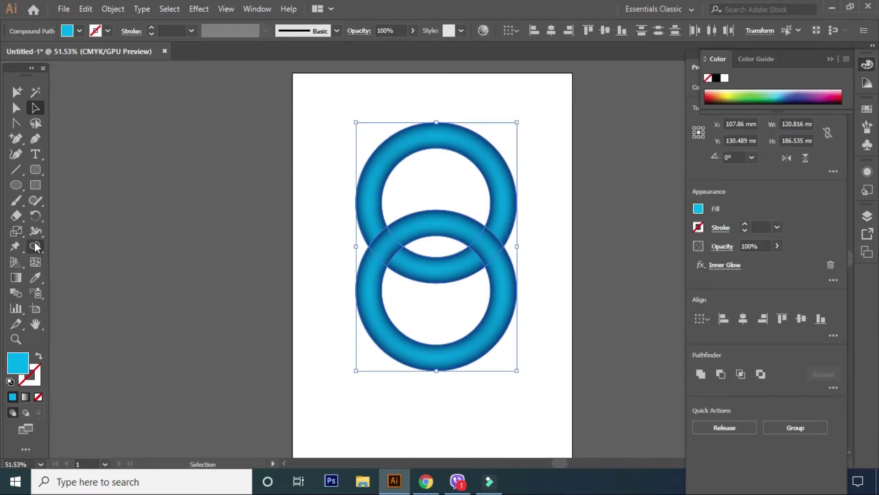
- Merge each ring's pieces with Shape Builder so they interlock, then select both
click(35, 247)
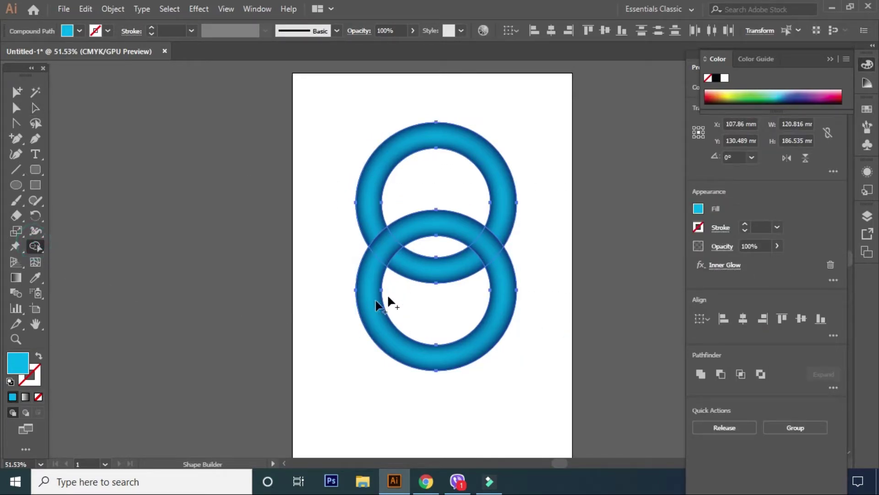
drag(478, 256, 501, 237)
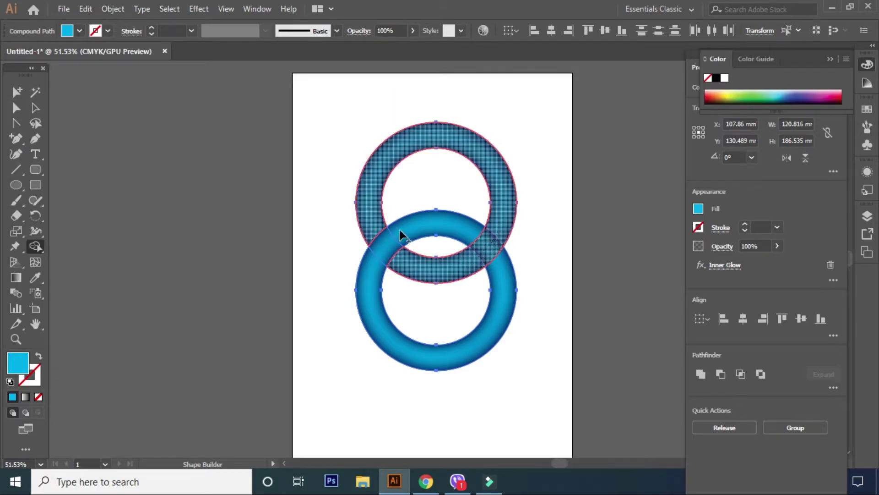
drag(401, 230, 399, 233)
drag(368, 271, 301, 271)
click(40, 105)
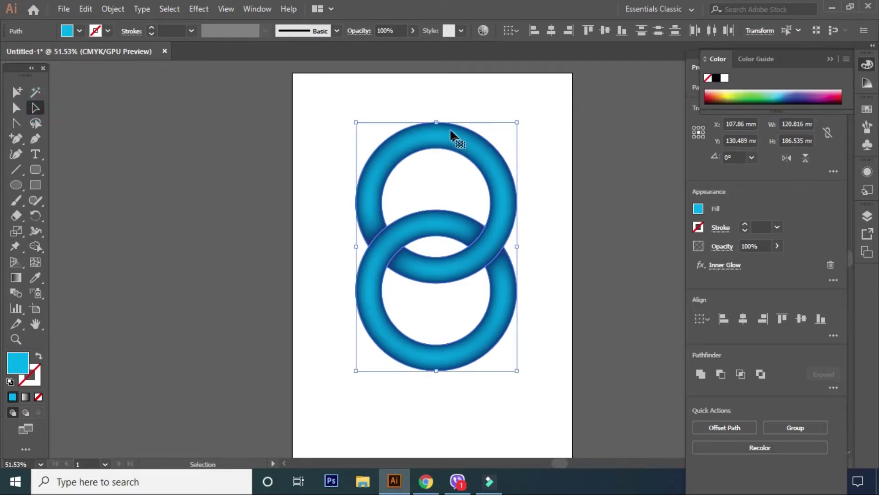
click(416, 97)
click(566, 275)
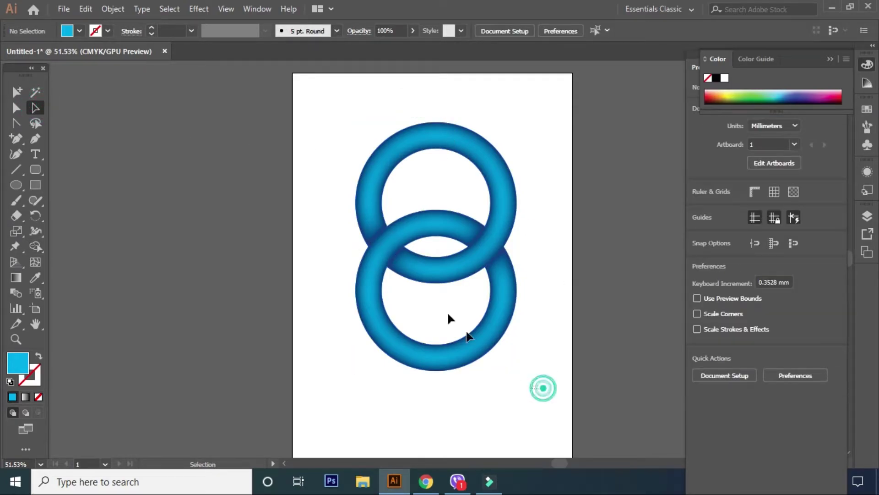
drag(300, 129, 379, 238)
- Enlarge the interlocking rings to about 157 mm wide and shift them down-left
drag(516, 370, 549, 406)
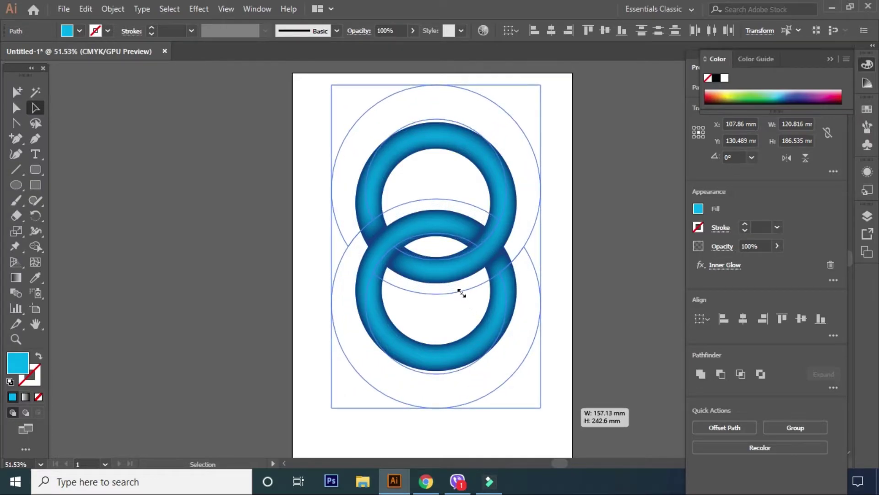
drag(445, 275, 436, 292)
click(583, 250)
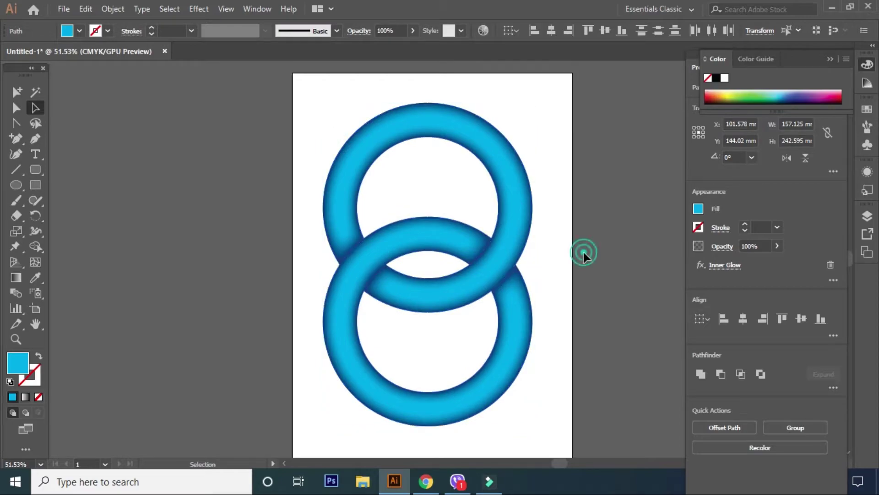
- Draw a crescent highlight along the upper ring's top edge and fill it white
click(39, 142)
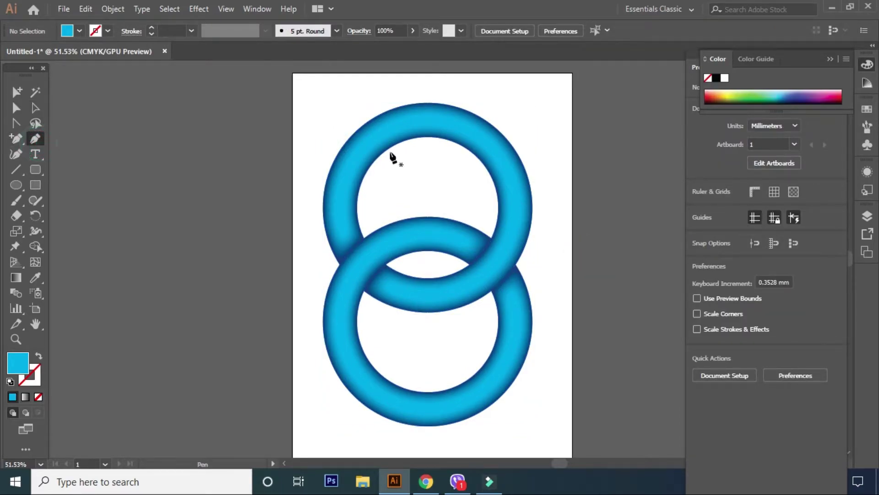
click(364, 154)
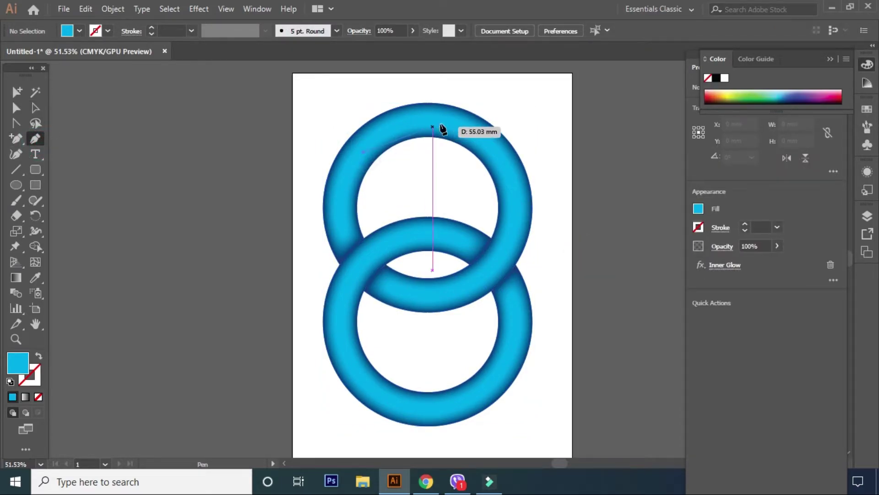
drag(436, 123, 477, 128)
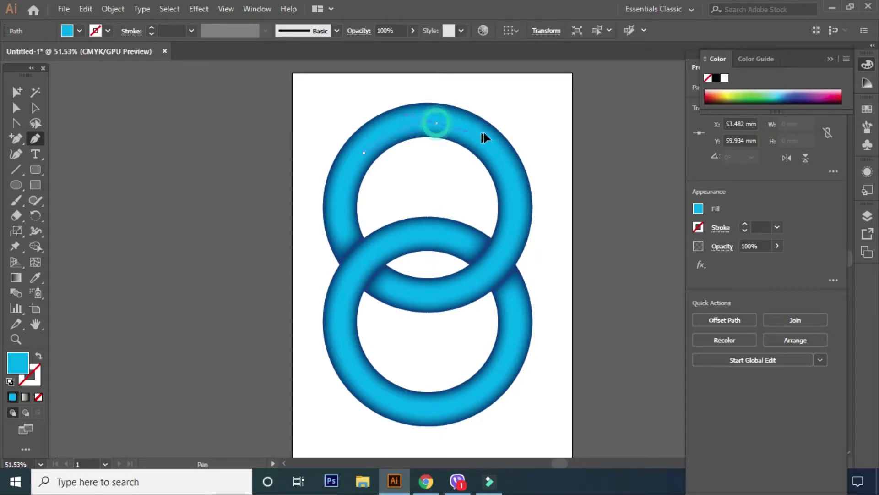
drag(484, 128, 484, 128)
click(436, 123)
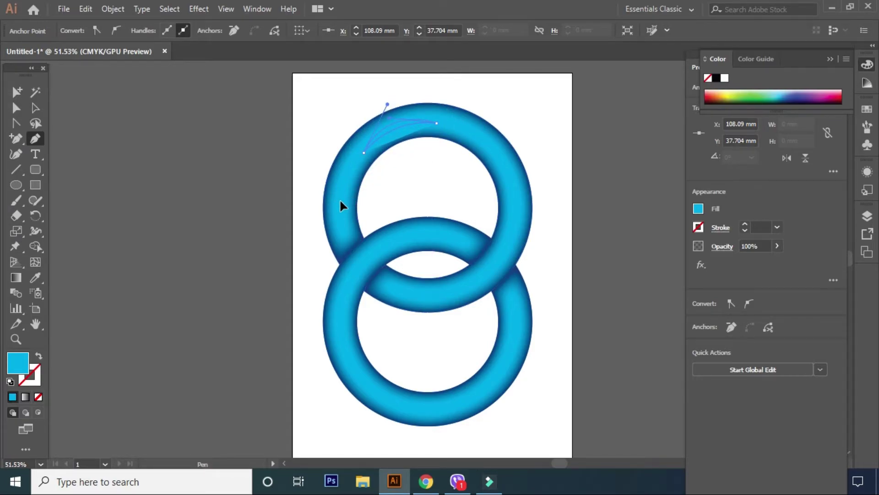
key(Escape)
click(37, 105)
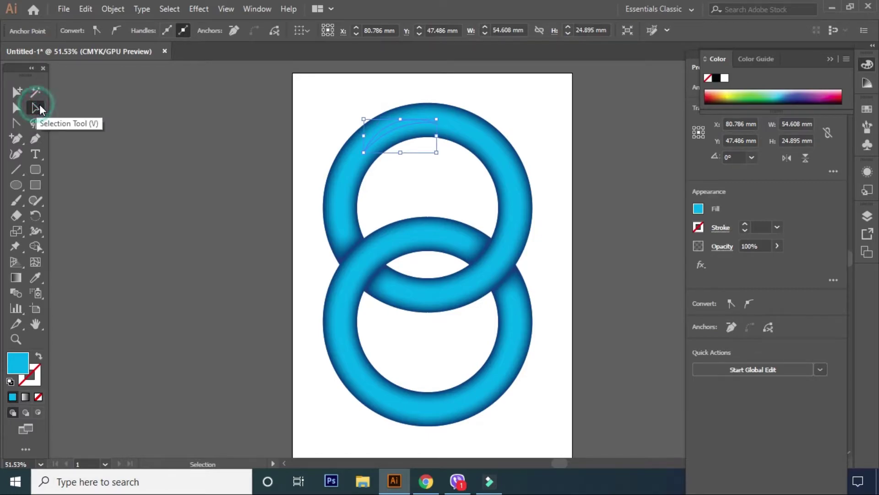
click(34, 277)
click(354, 87)
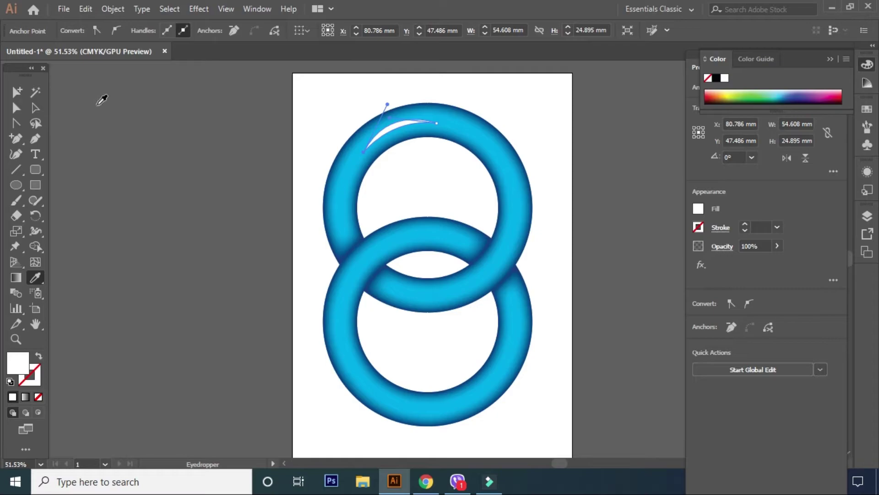
click(35, 108)
click(124, 108)
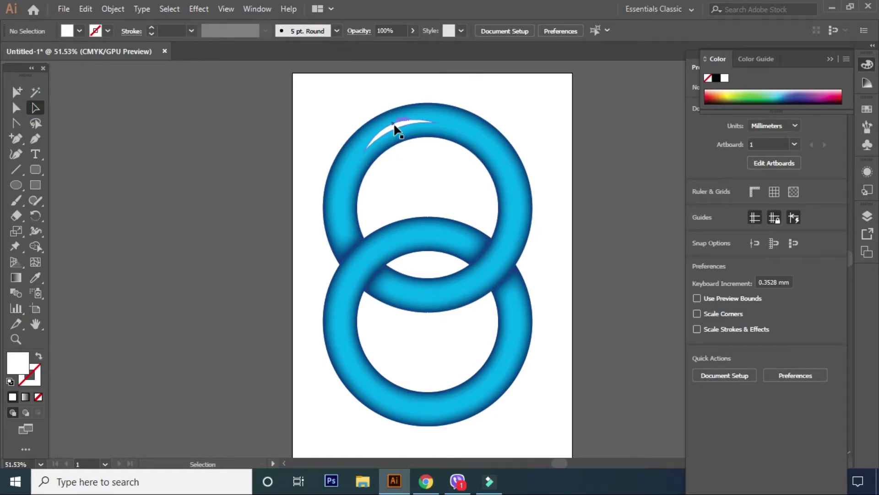
- Copy the highlight to the right crossing and rotate it to follow the ring
alt+drag(397, 129, 489, 267)
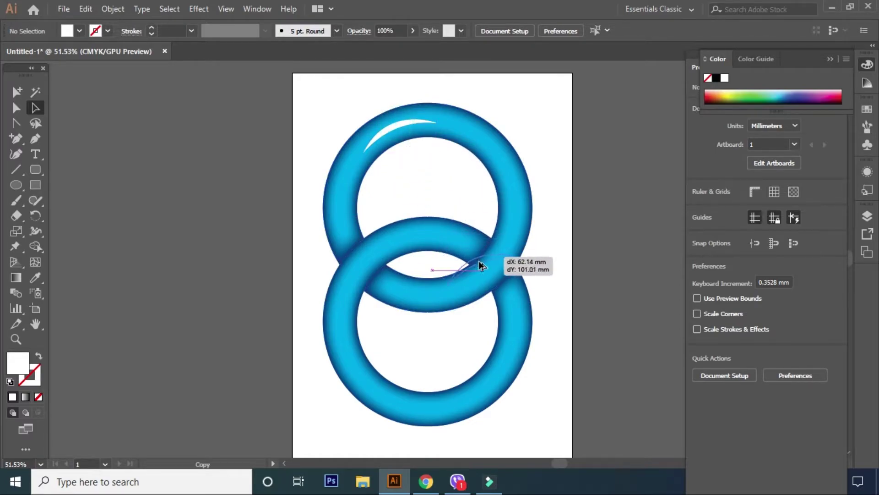
click(526, 255)
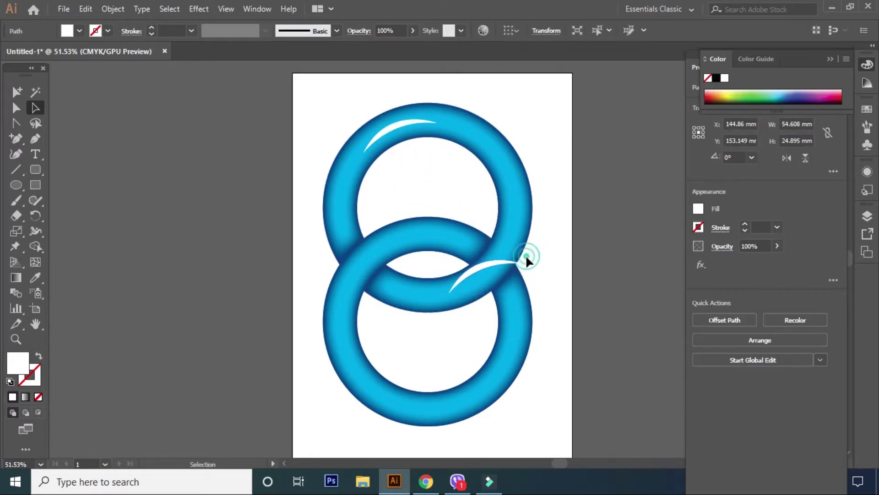
click(500, 270)
mouse_move(522, 293)
mouse_down()
mouse_move(442, 300)
mouse_move(466, 302)
mouse_up()
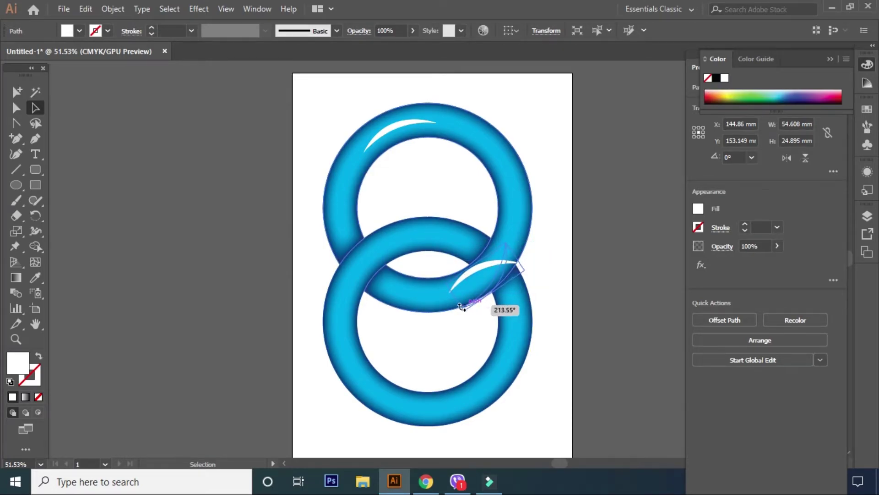
drag(516, 283, 506, 273)
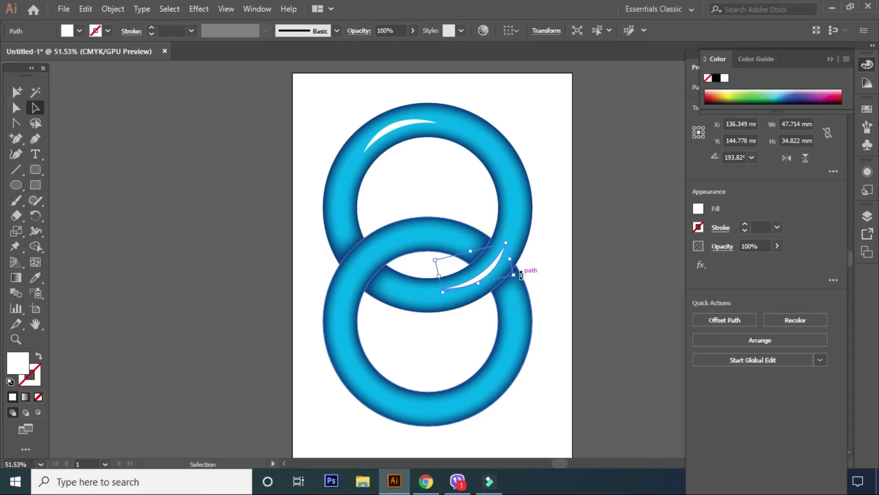
mouse_move(521, 275)
mouse_down()
mouse_move(530, 265)
mouse_move(493, 267)
mouse_up()
- Select both white highlights and browse the Blur effects
click(551, 220)
click(396, 128)
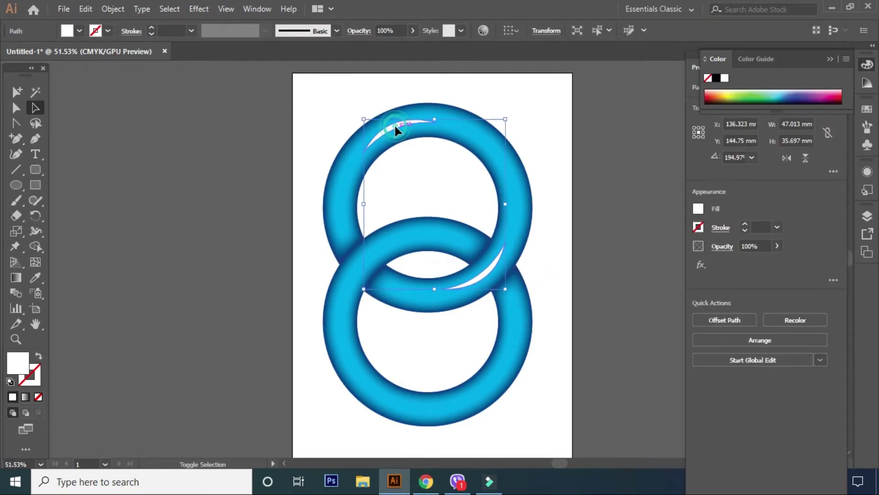
click(205, 12)
click(233, 227)
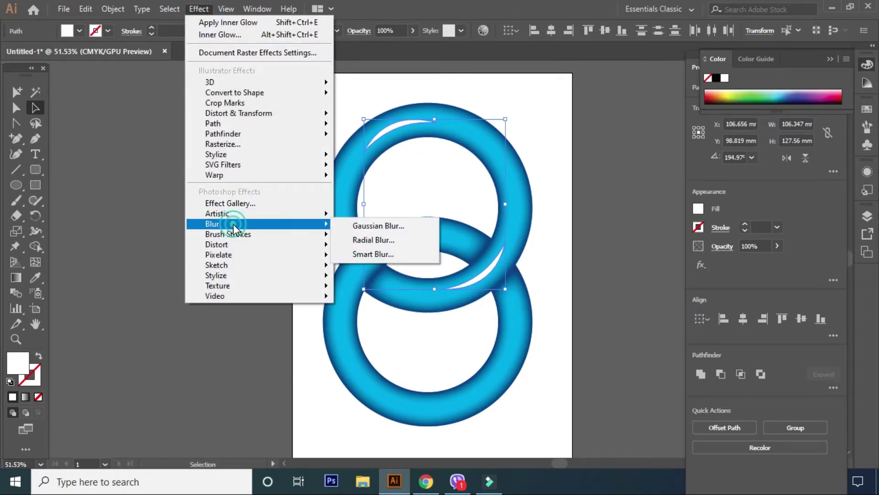
- Apply a Gaussian Blur with a 31.7 radius to the highlights
click(387, 226)
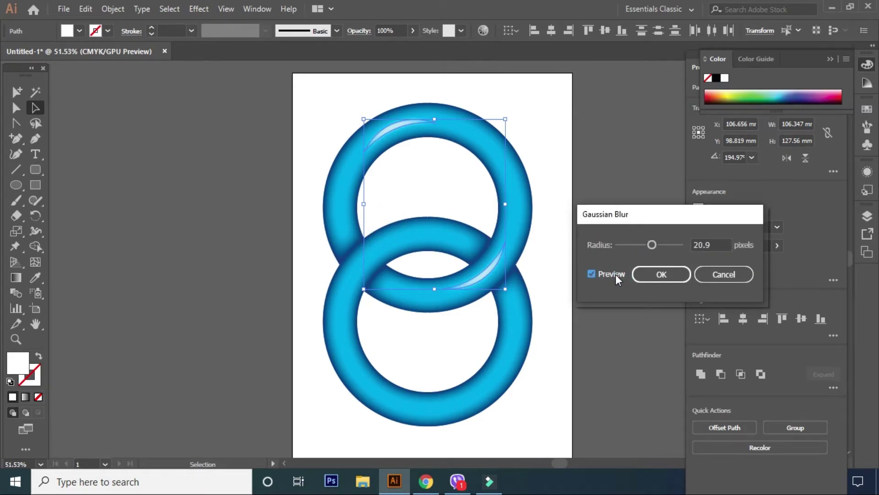
drag(654, 243, 656, 244)
click(664, 274)
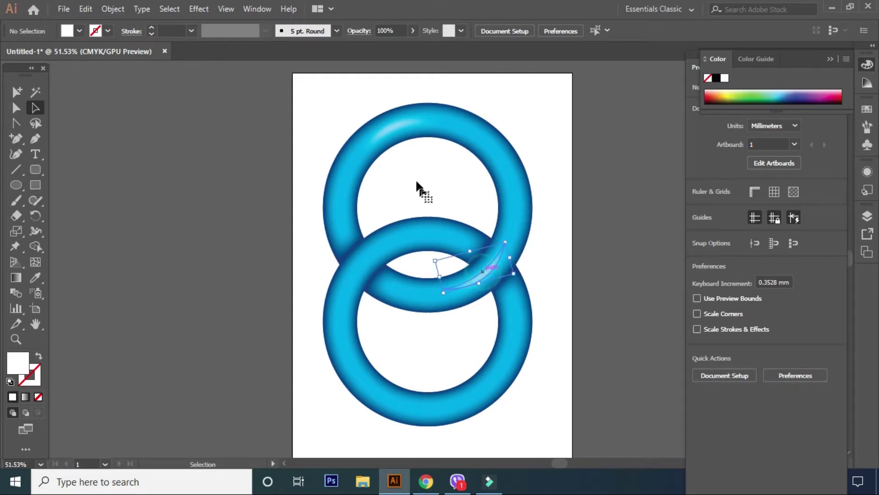
- Copy the blurred highlights onto the lower ring's left edge and tilt them to fit
click(400, 132)
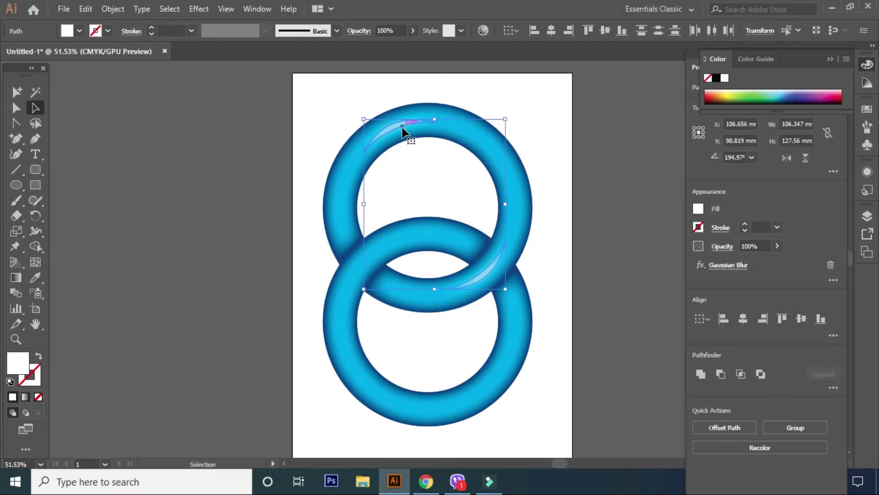
mouse_move(401, 130)
mouse_down()
mouse_move(376, 287)
mouse_move(375, 277)
mouse_up()
drag(485, 437, 490, 362)
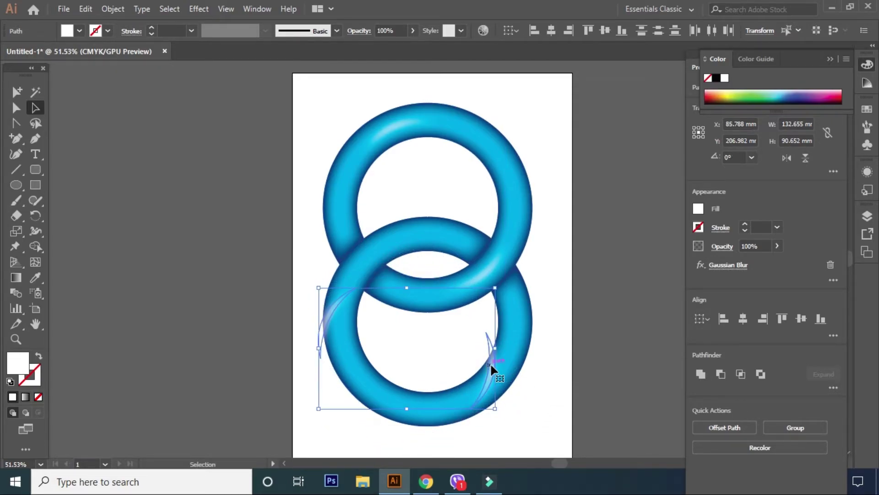
drag(490, 362, 511, 338)
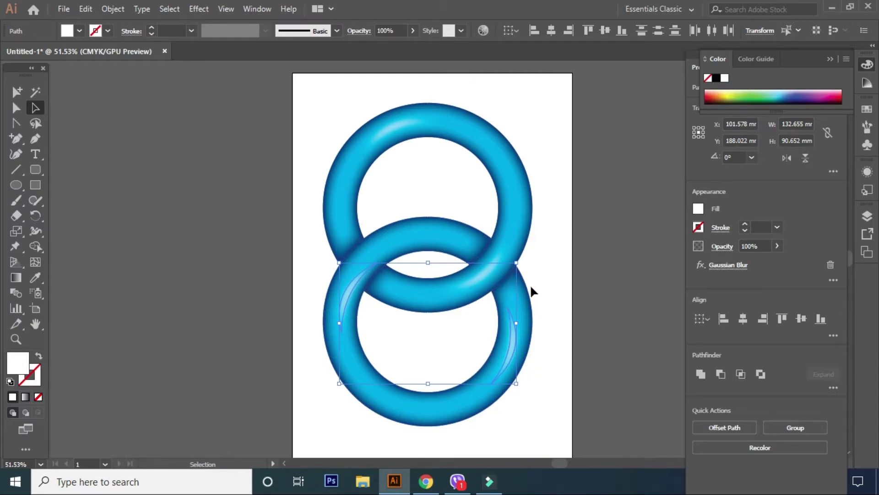
drag(522, 261, 516, 246)
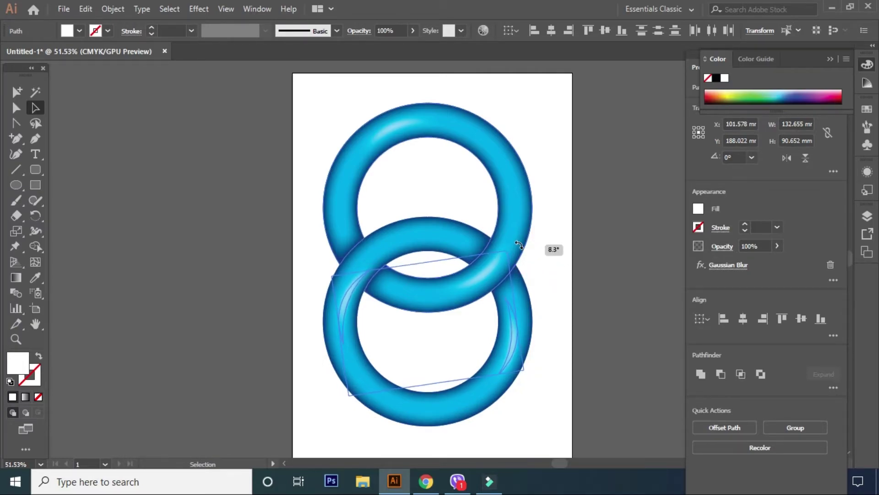
click(587, 315)
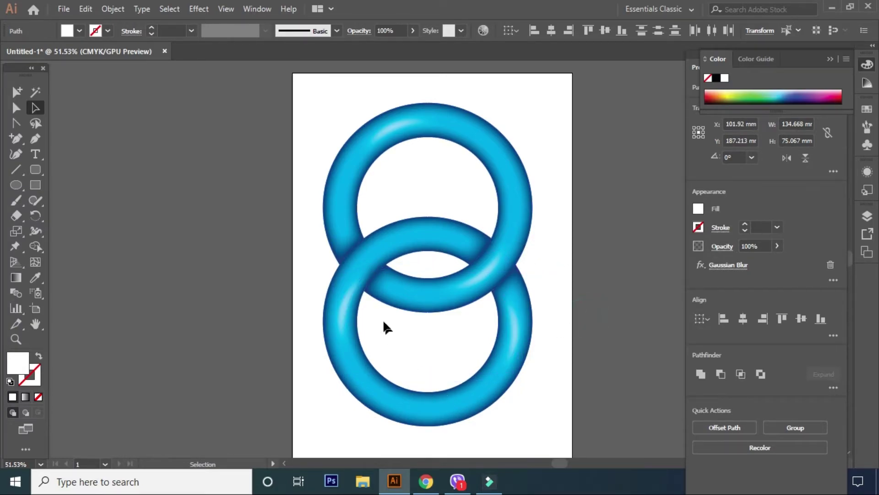
- Move and rotate highlight arcs toward the crossing and along the lower ring's bottom
drag(344, 309, 361, 268)
mouse_move(398, 243)
mouse_down()
mouse_move(431, 263)
mouse_move(350, 273)
mouse_move(367, 262)
mouse_up()
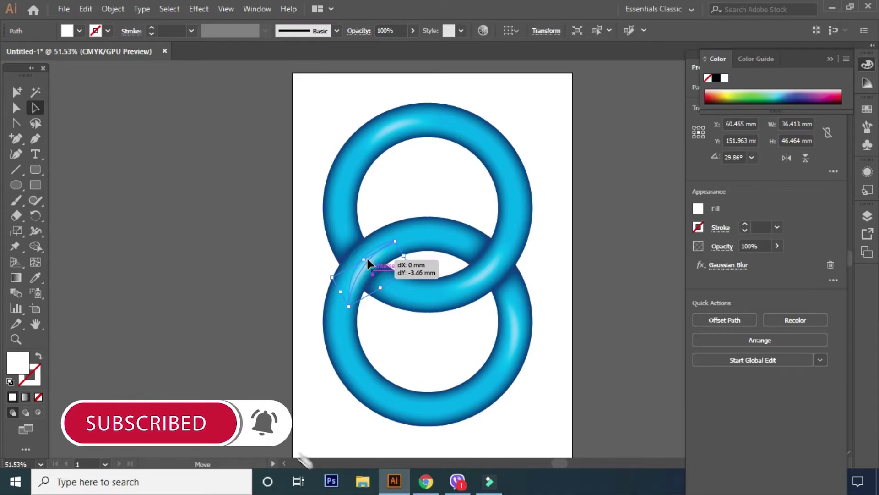
click(606, 276)
click(581, 347)
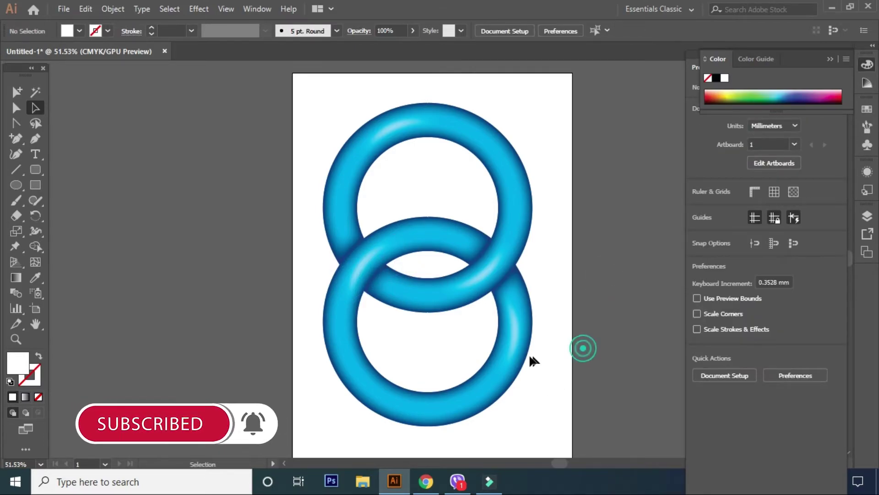
mouse_move(516, 337)
mouse_down()
mouse_move(492, 389)
mouse_move(491, 363)
mouse_move(515, 362)
mouse_move(532, 392)
mouse_up()
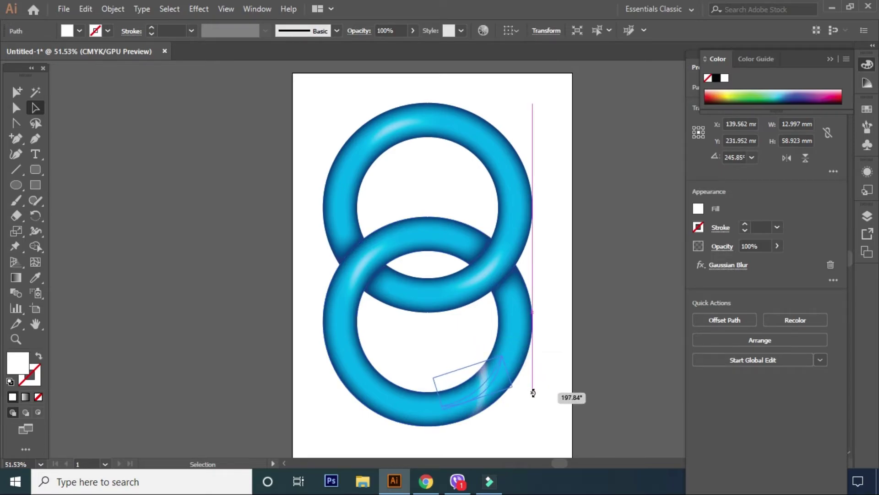
click(586, 351)
drag(487, 391, 515, 397)
- Place another highlight arc on the left ring crossing
click(571, 332)
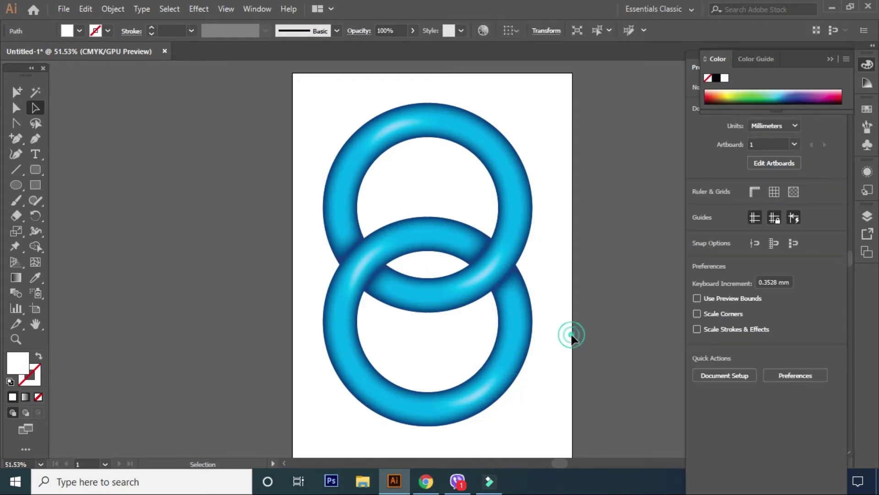
click(580, 330)
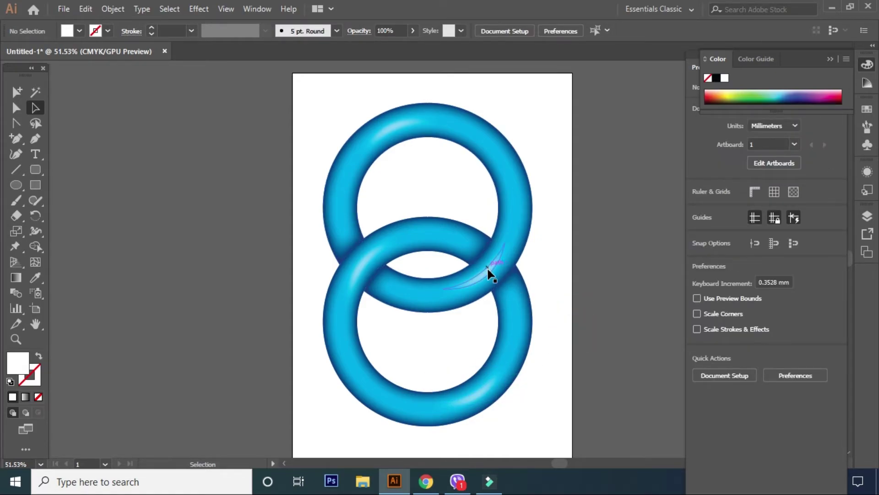
drag(489, 274, 373, 255)
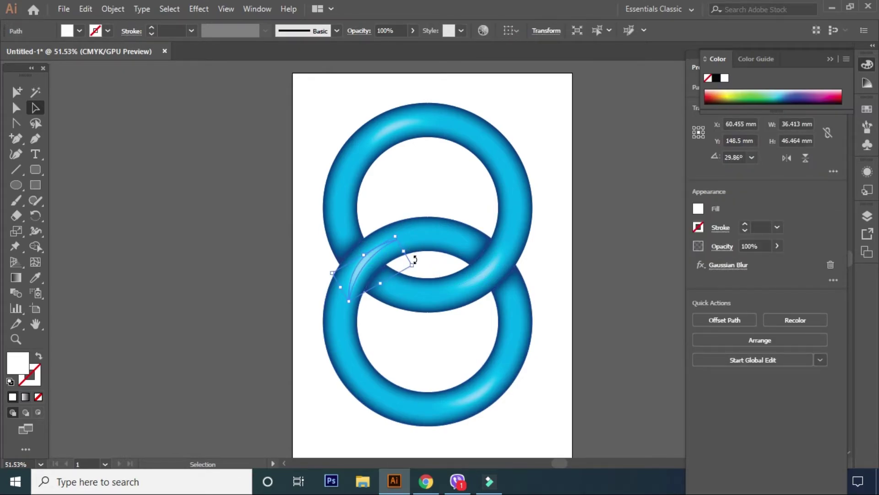
drag(414, 261, 417, 264)
click(600, 249)
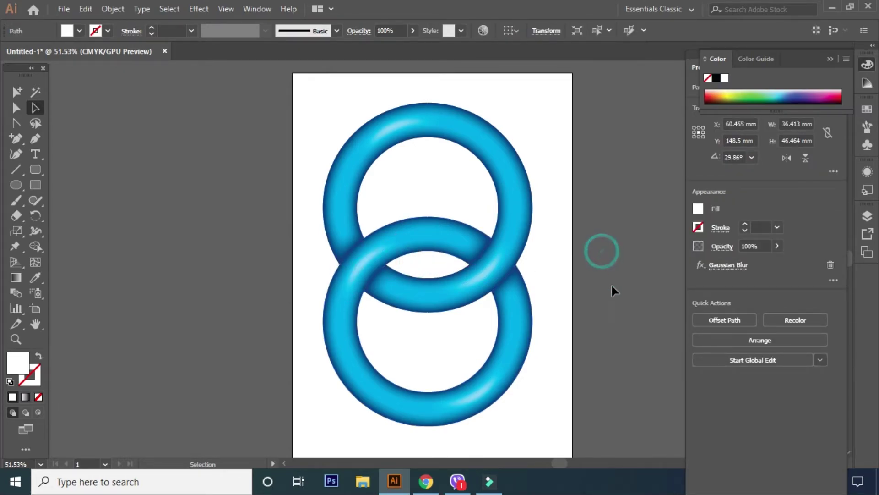
- Set the right-crossing highlight's opacity to 82%
click(491, 274)
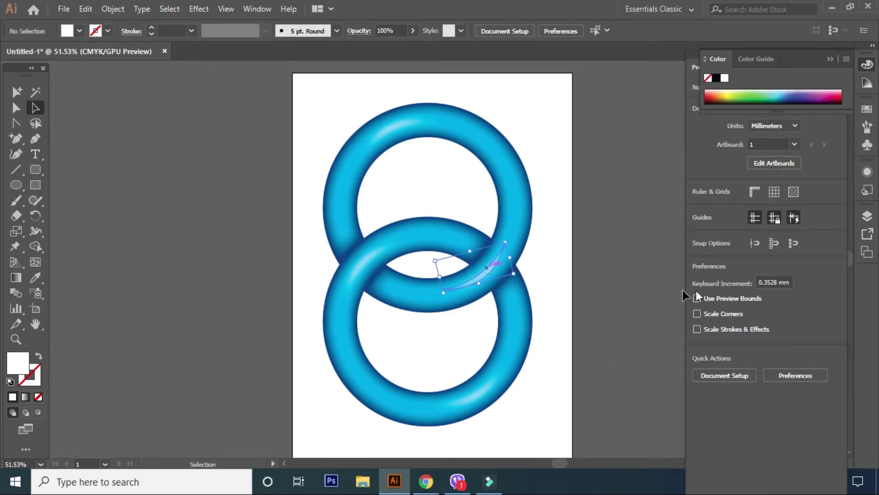
click(777, 247)
drag(765, 262, 759, 262)
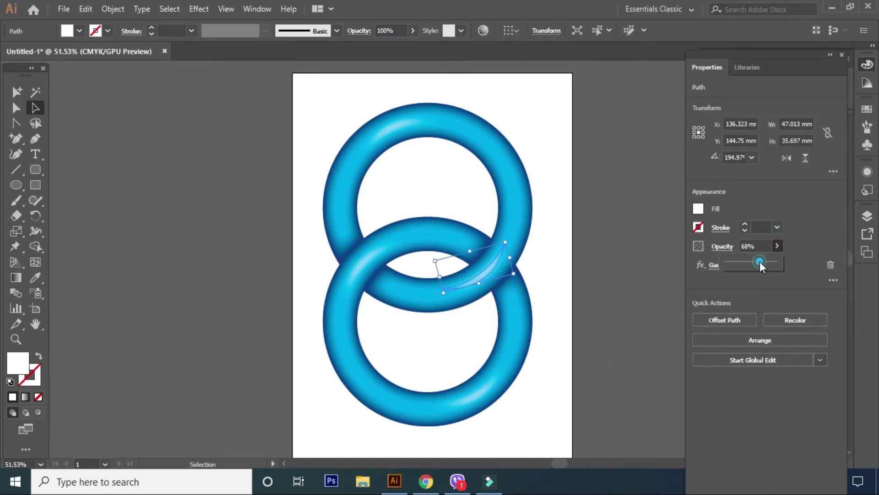
click(616, 247)
click(491, 278)
click(777, 246)
drag(762, 263, 768, 262)
click(619, 226)
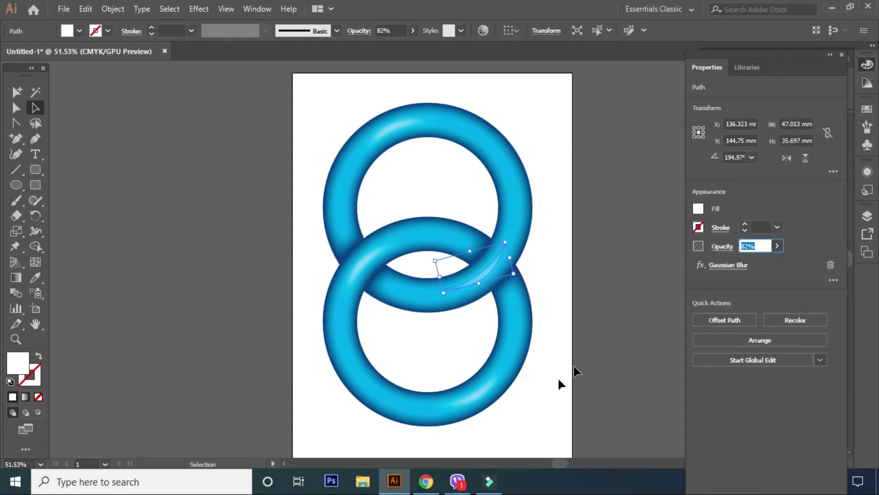
click(620, 264)
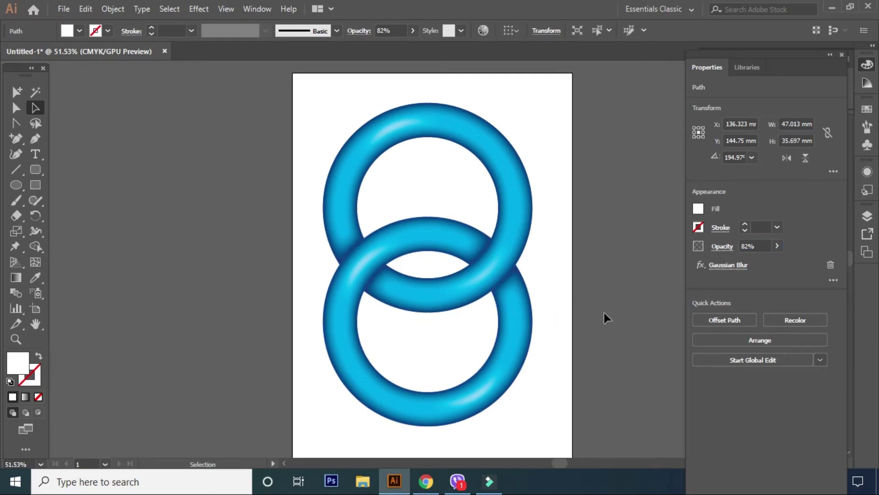
click(777, 246)
click(766, 262)
click(640, 251)
click(633, 295)
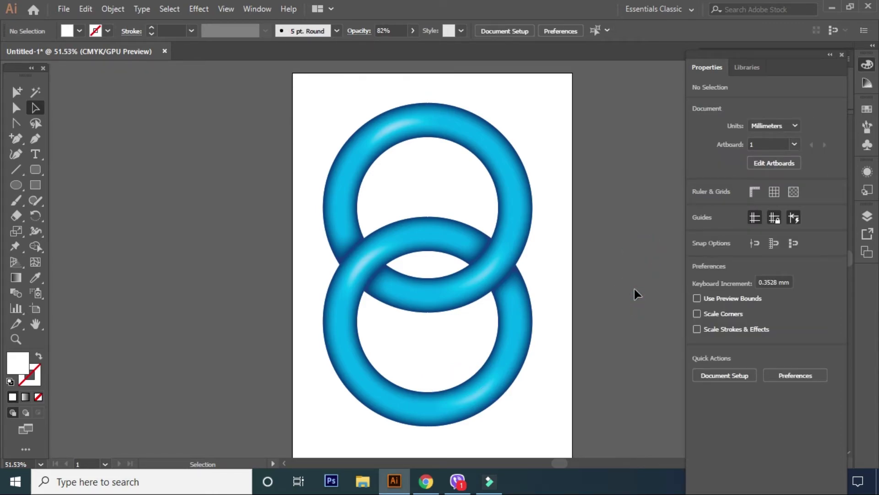
- Save the artwork to the Desktop as an Illustrator .AI file named 'design'
click(60, 9)
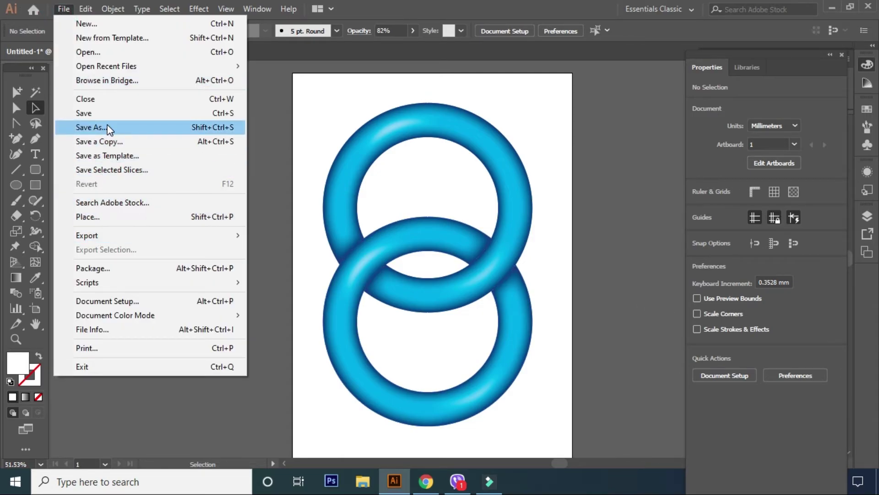
click(107, 126)
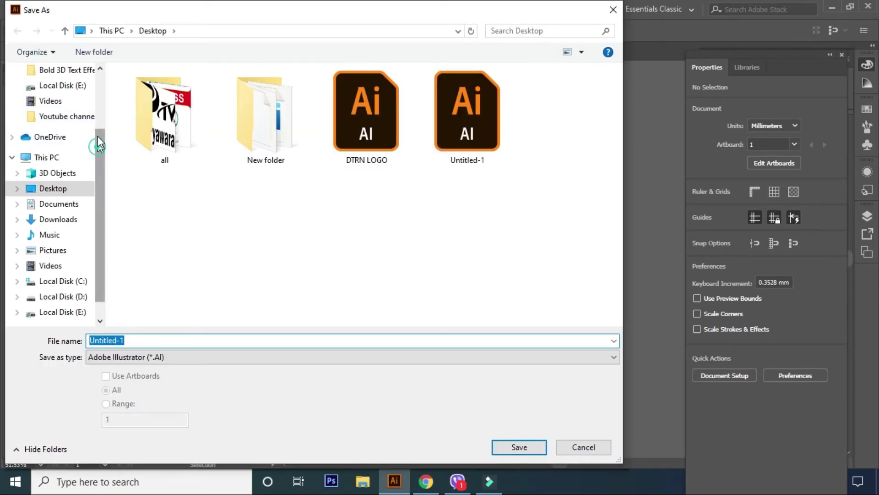
drag(97, 135, 97, 83)
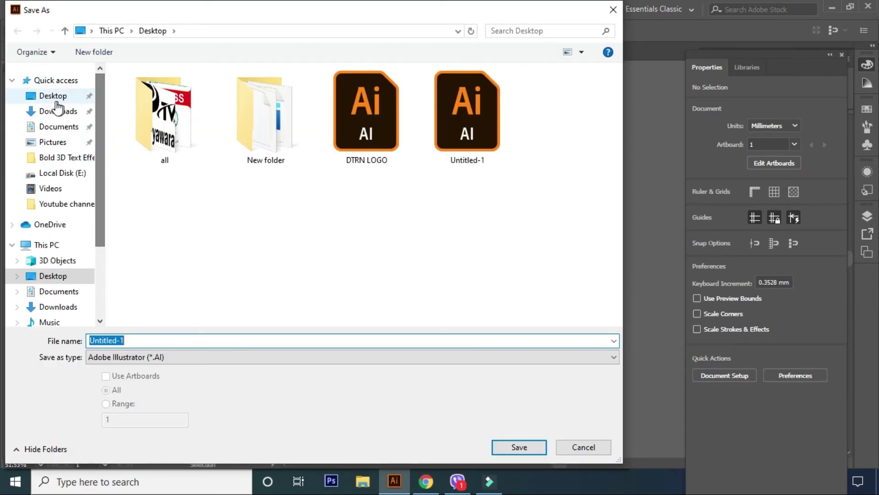
click(53, 95)
click(154, 341)
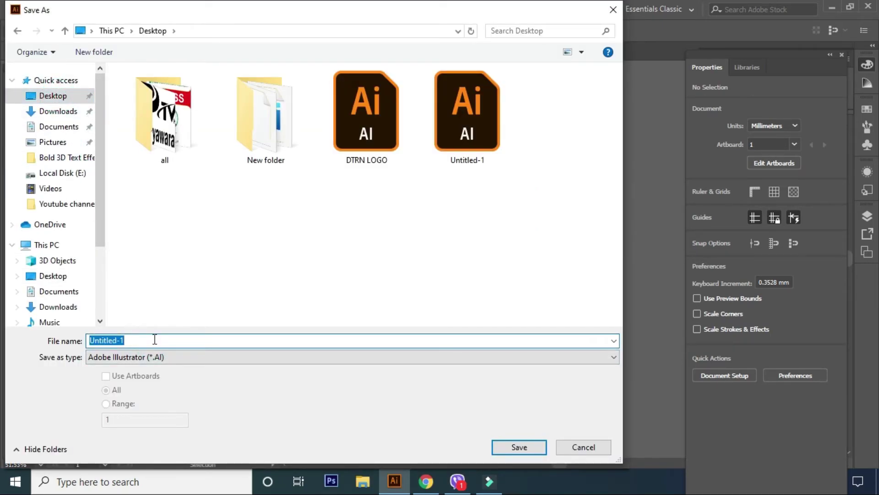
text(design)
click(528, 447)
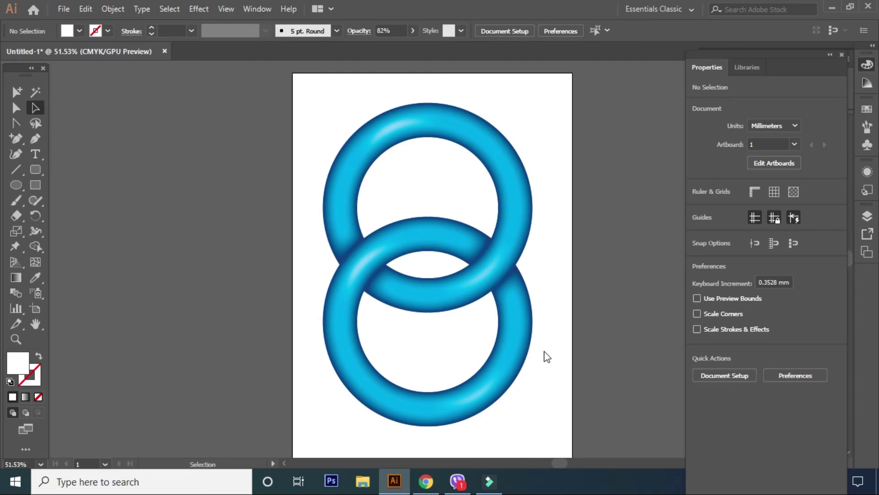
- Confirm the Illustrator save options, then select the rings and add a Stylize Drop Shadow effect
click(338, 405)
click(350, 361)
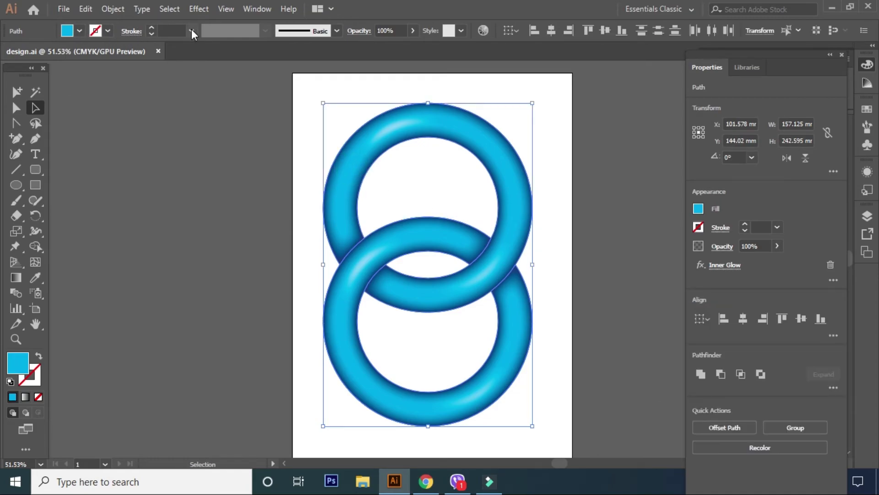
click(198, 10)
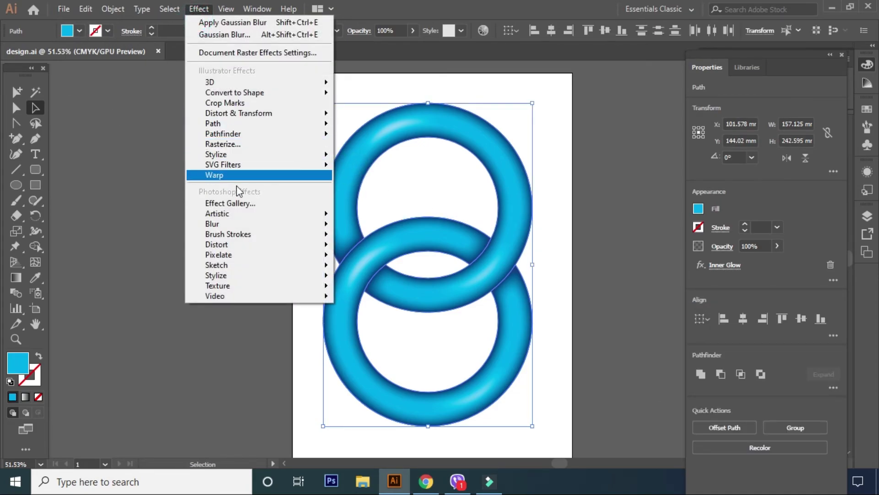
click(233, 157)
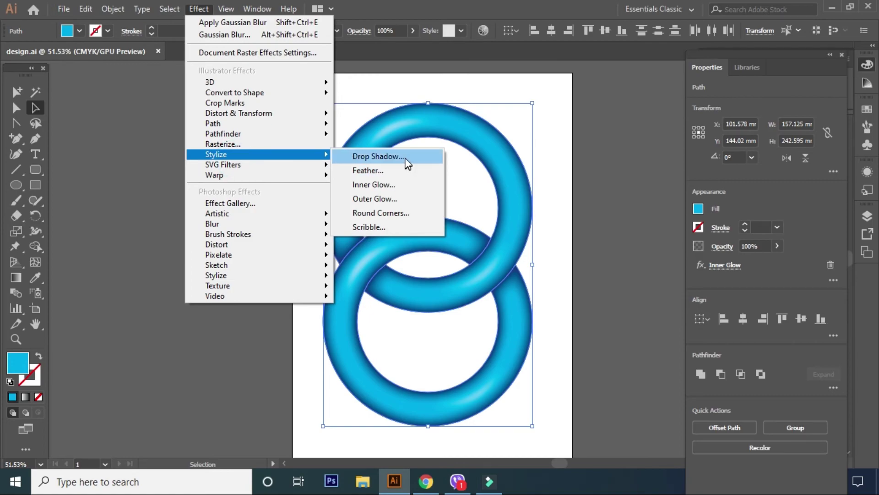
click(385, 157)
- Set the drop shadow to 2 mm blur and 40% opacity, apply it, and deselect
click(551, 297)
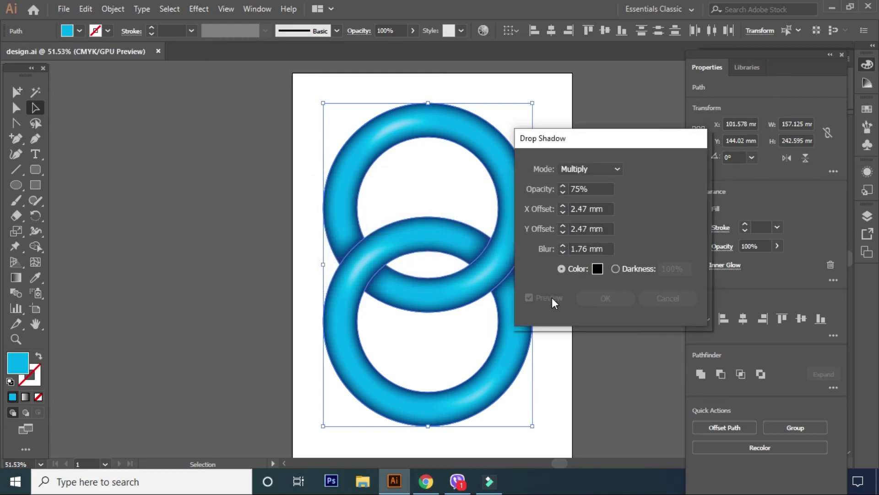
click(563, 244)
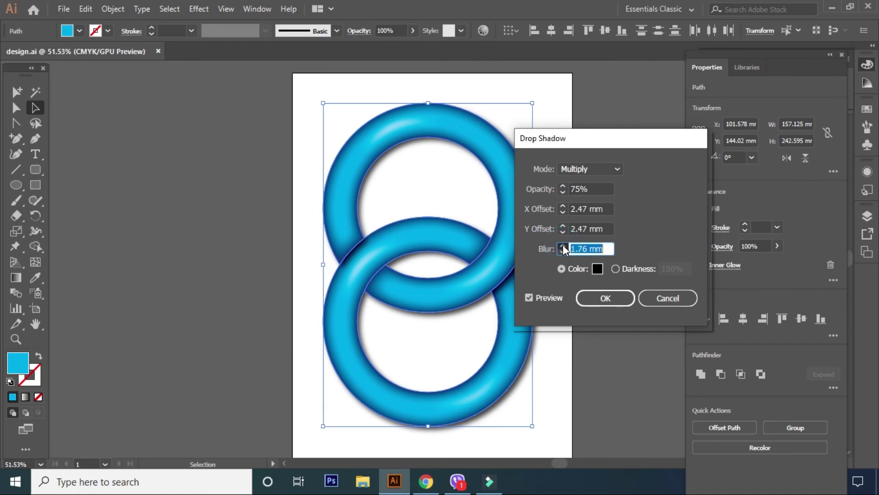
click(563, 246)
click(570, 188)
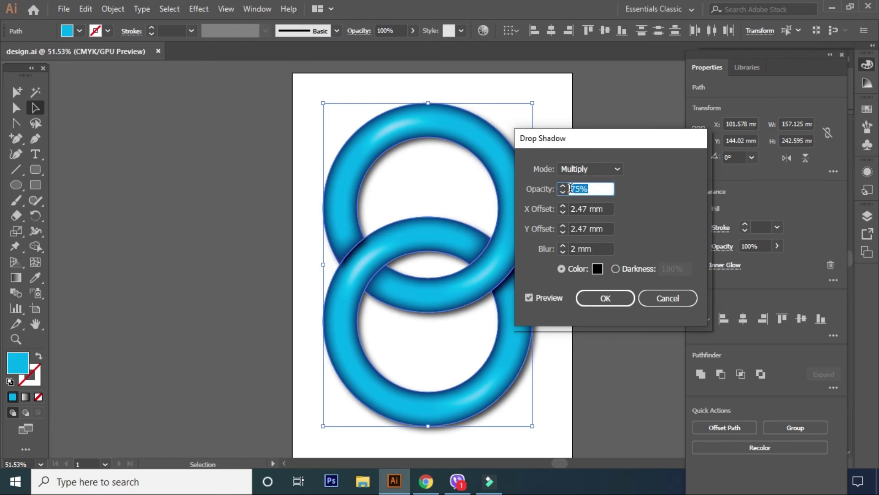
text(40)
click(608, 298)
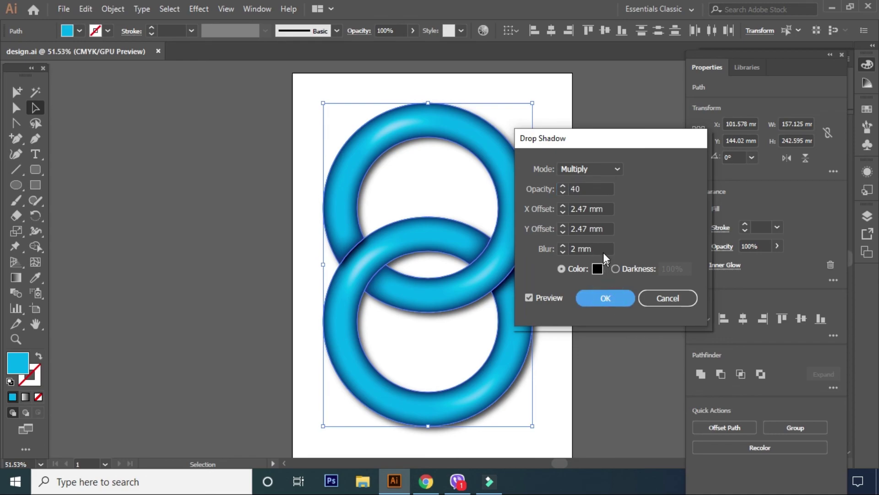
click(614, 298)
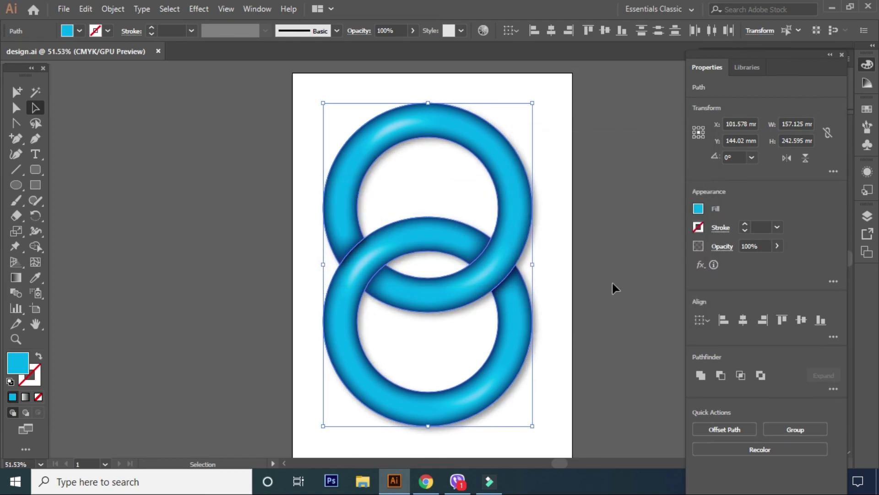
click(603, 212)
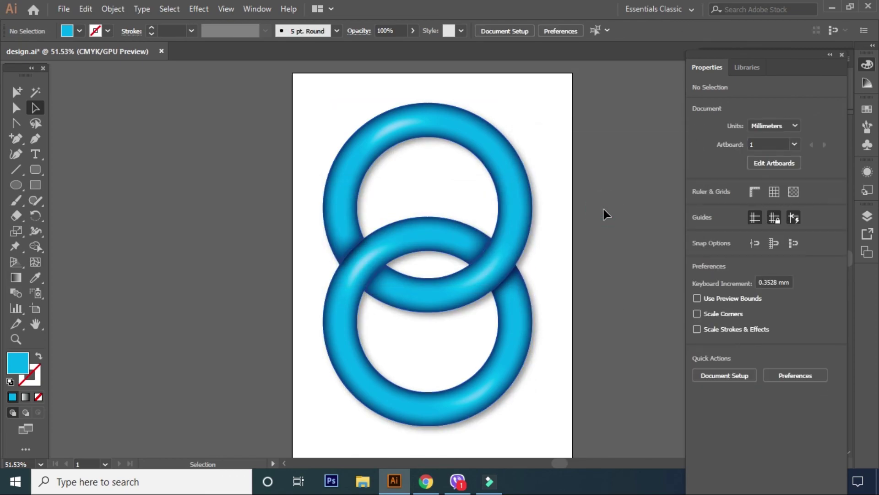